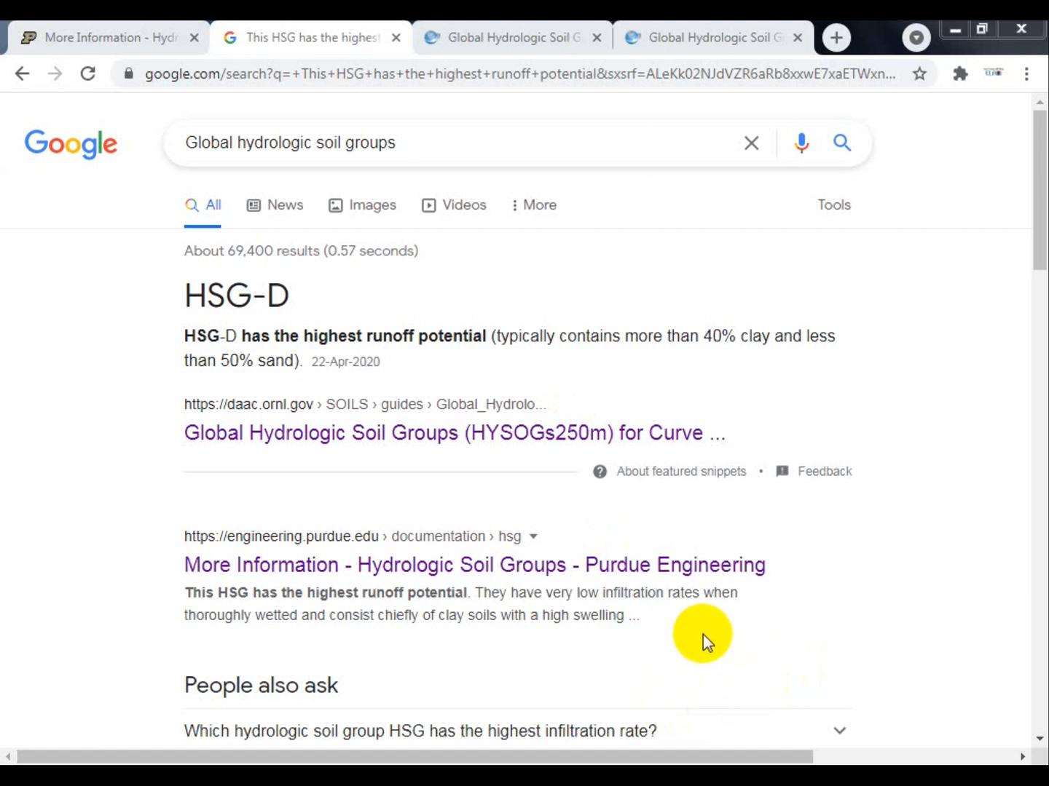
Step: Read the summary of the Global Hydrologic Soil Groups (HYSOGs250m) user guide and examine its world map with the soil group legend
{"action": "left_click", "coordinate": [182, 149]}
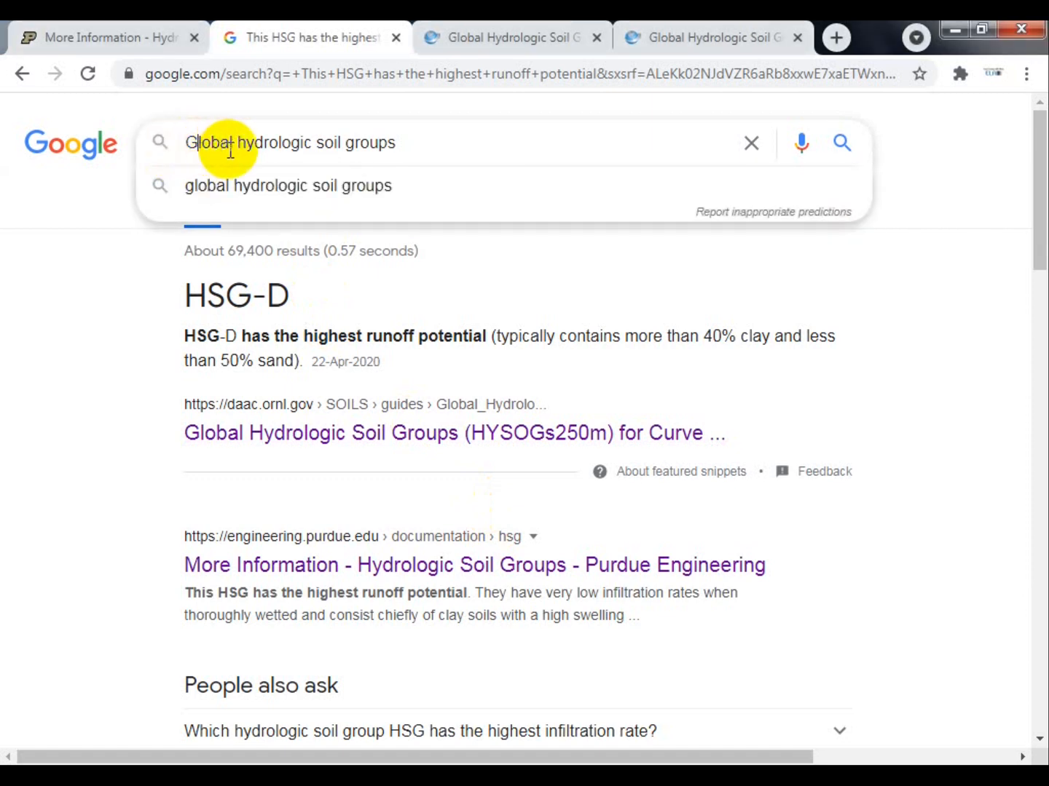
{"action": "left_click", "coordinate": [541, 277]}
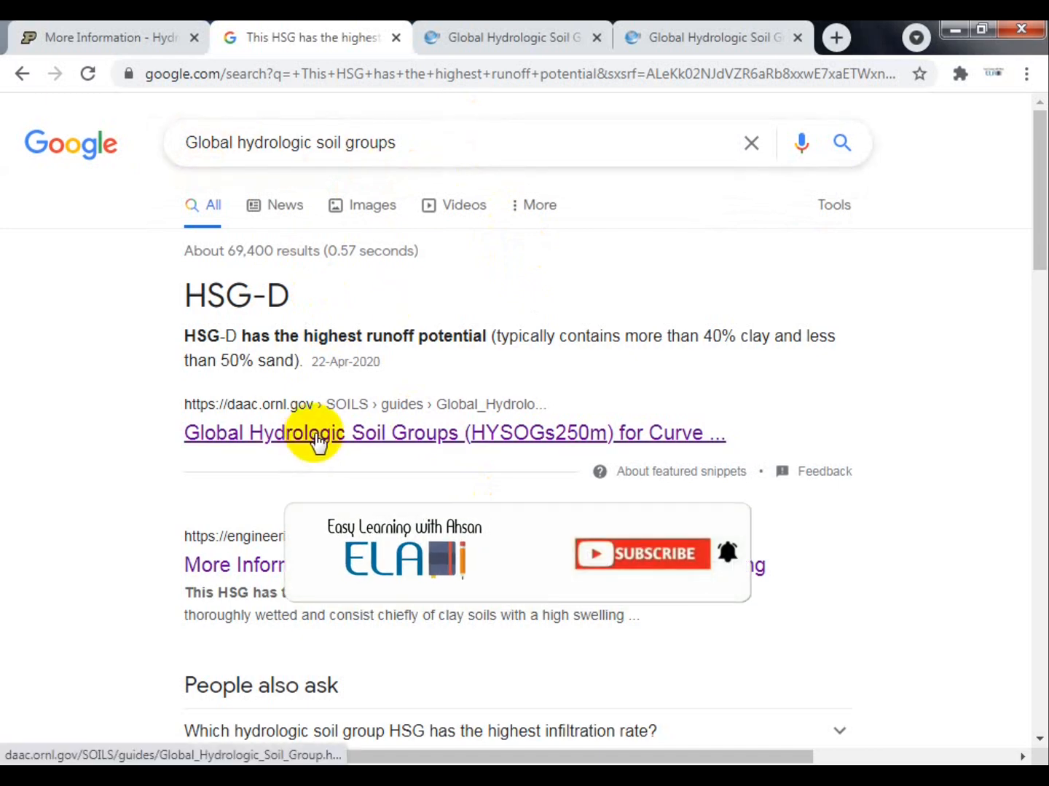
{"action": "left_click", "coordinate": [509, 33]}
{"action": "scroll", "coordinate": [510, 161], "scroll_direction": "up", "scroll_amount": 7}
{"action": "scroll", "coordinate": [808, 314], "scroll_direction": "up", "scroll_amount": 20}
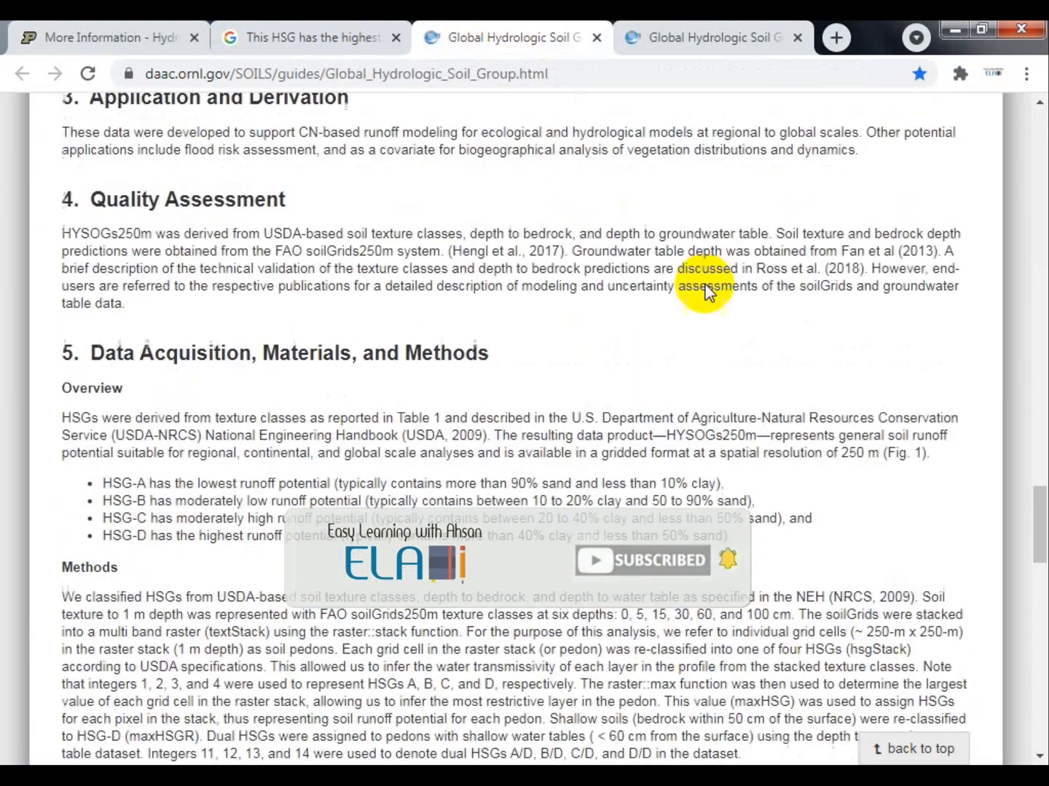
{"action": "scroll", "coordinate": [808, 312], "scroll_direction": "up", "scroll_amount": 3}
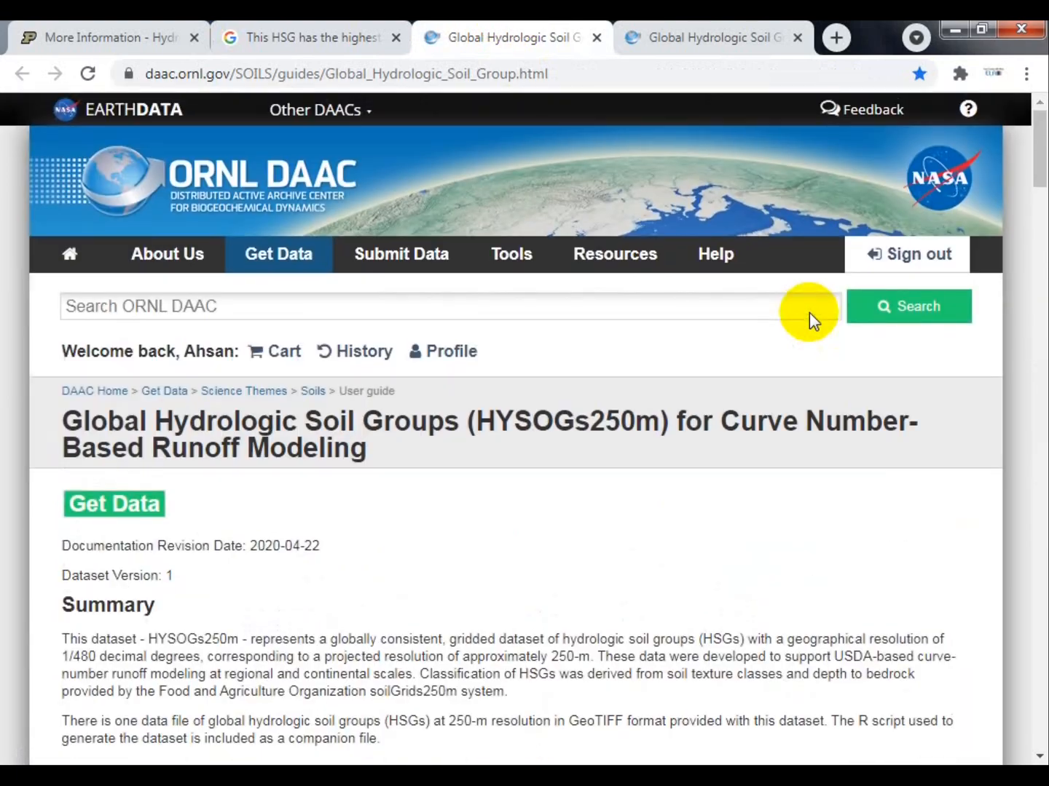
{"action": "scroll", "coordinate": [451, 344], "scroll_direction": "down", "scroll_amount": 2}
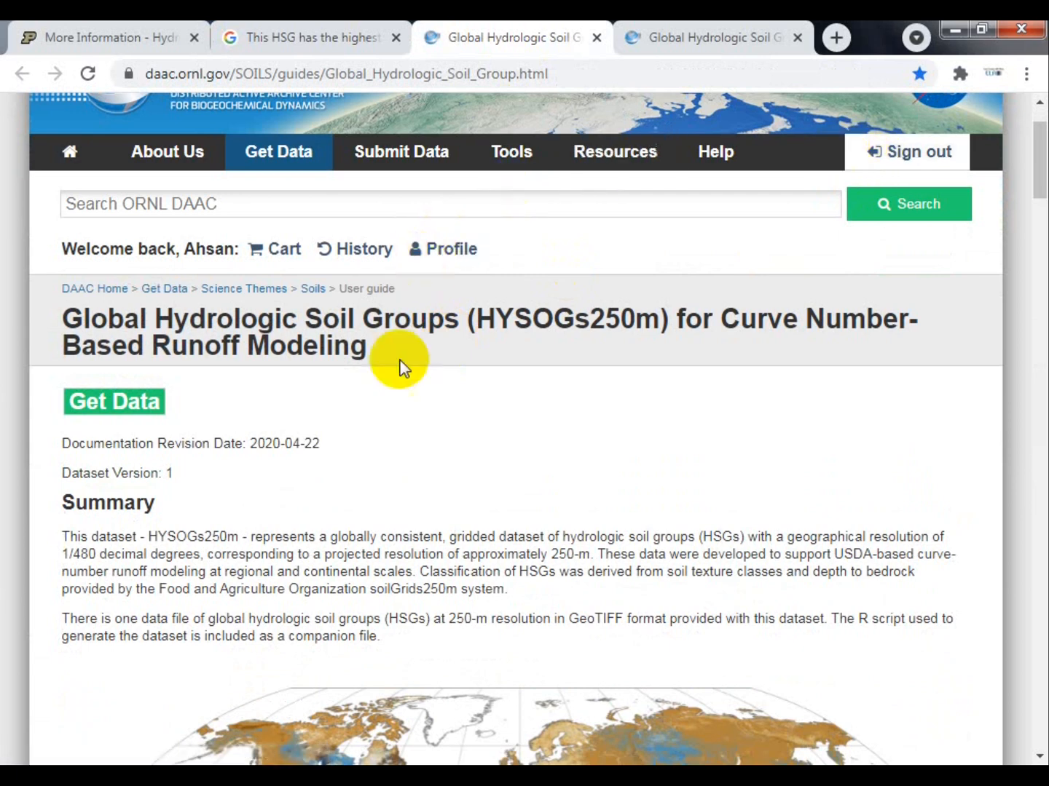
{"action": "scroll", "coordinate": [308, 431], "scroll_direction": "down", "scroll_amount": 3}
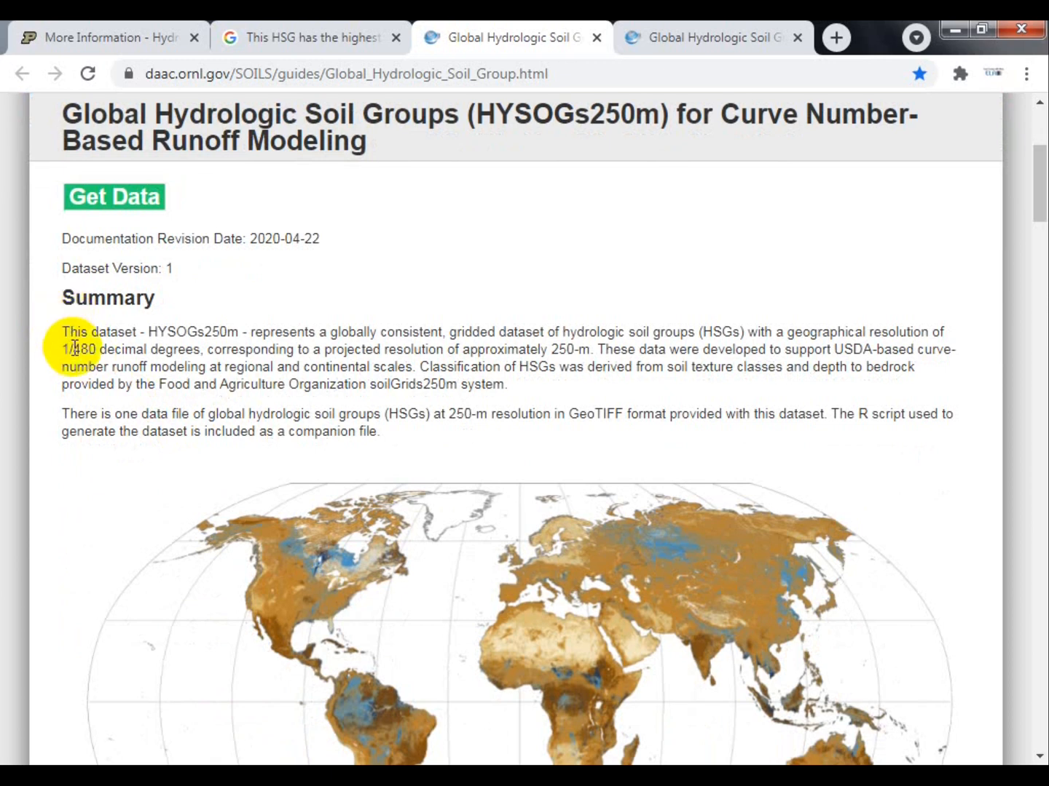
{"action": "scroll", "coordinate": [93, 366], "scroll_direction": "down", "scroll_amount": 6}
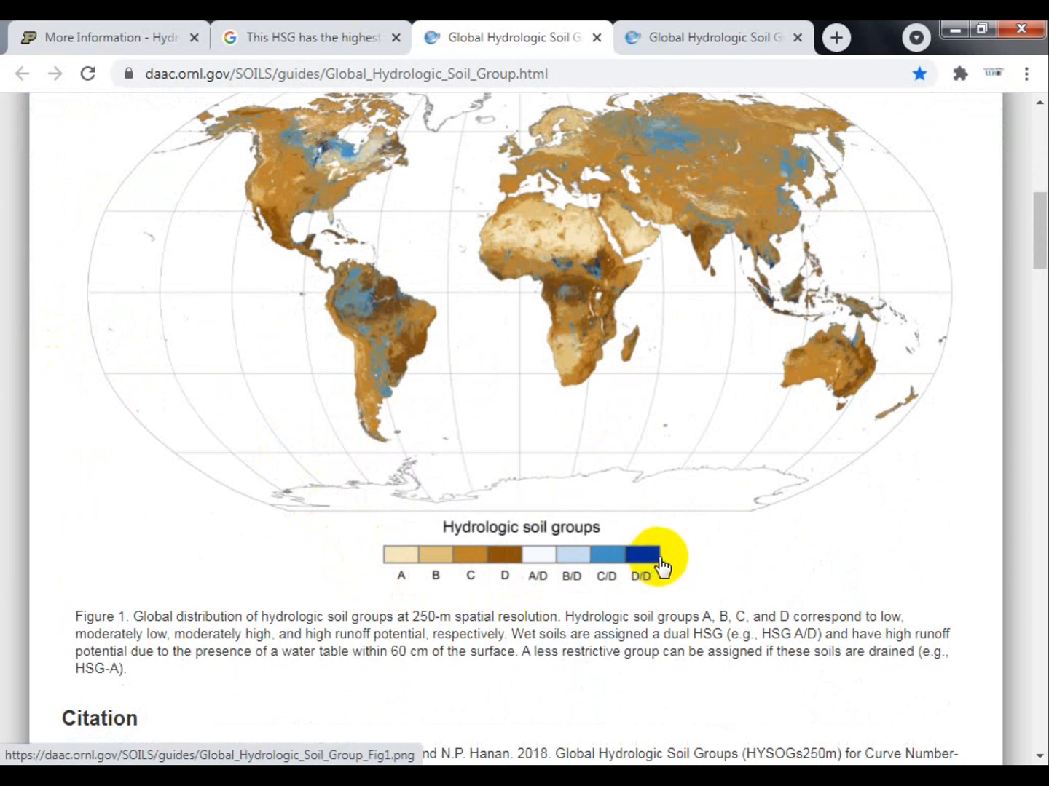
Step: Examine the user guide's Data Characteristics section, including the GeoTIFF raster format and the pixel value descriptions for each soil group
{"action": "scroll", "coordinate": [659, 565], "scroll_direction": "down", "scroll_amount": 3}
{"action": "scroll", "coordinate": [227, 437], "scroll_direction": "down", "scroll_amount": 3}
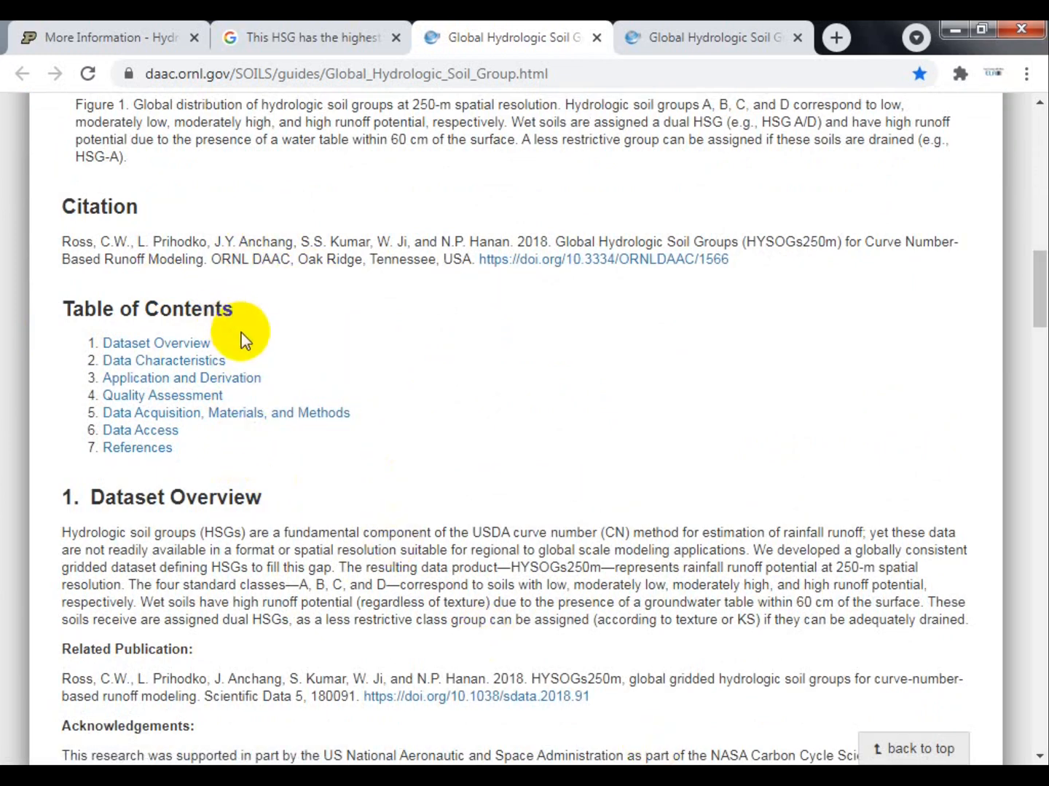
{"action": "scroll", "coordinate": [242, 335], "scroll_direction": "down", "scroll_amount": 5}
{"action": "scroll", "coordinate": [242, 337], "scroll_direction": "down", "scroll_amount": 5}
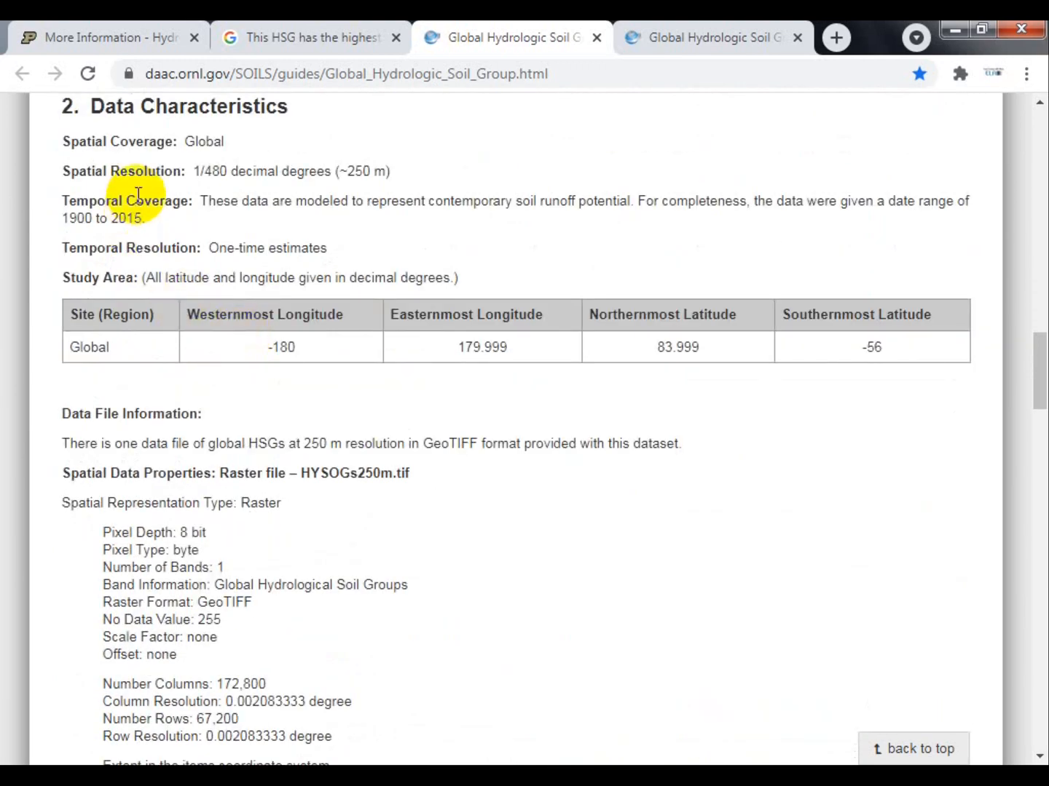
{"action": "scroll", "coordinate": [275, 543], "scroll_direction": "down", "scroll_amount": 3}
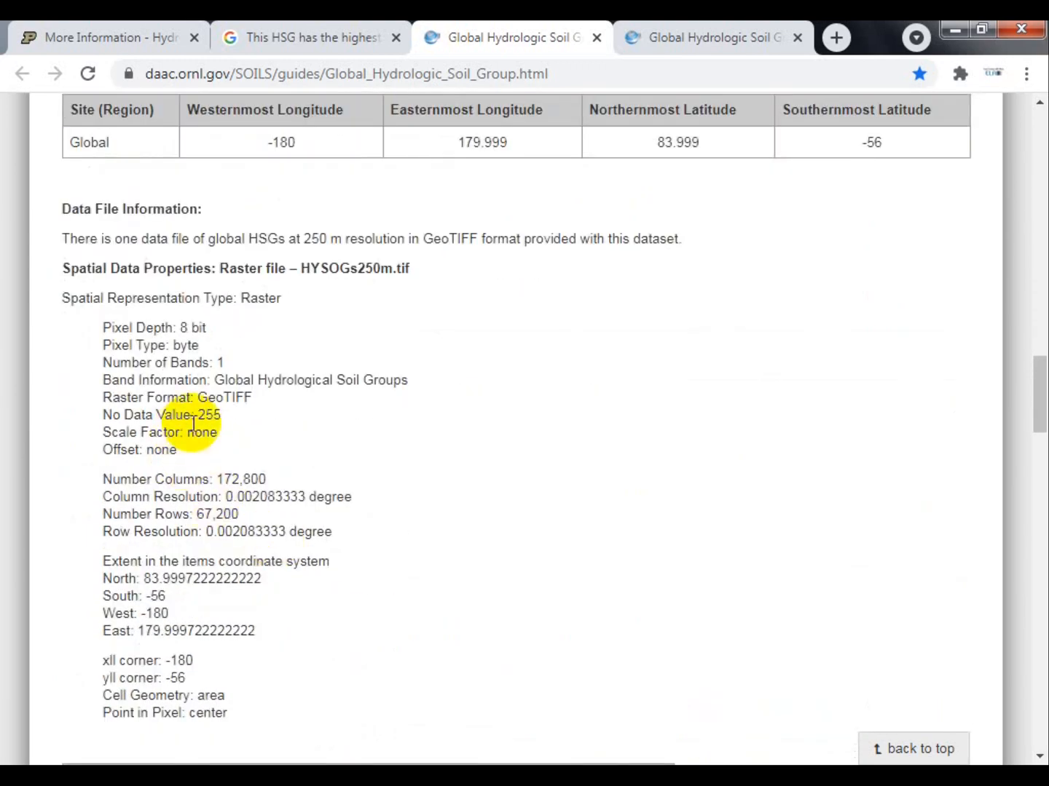
{"action": "left_click_drag", "start_coordinate": [201, 397], "coordinate": [252, 398]}
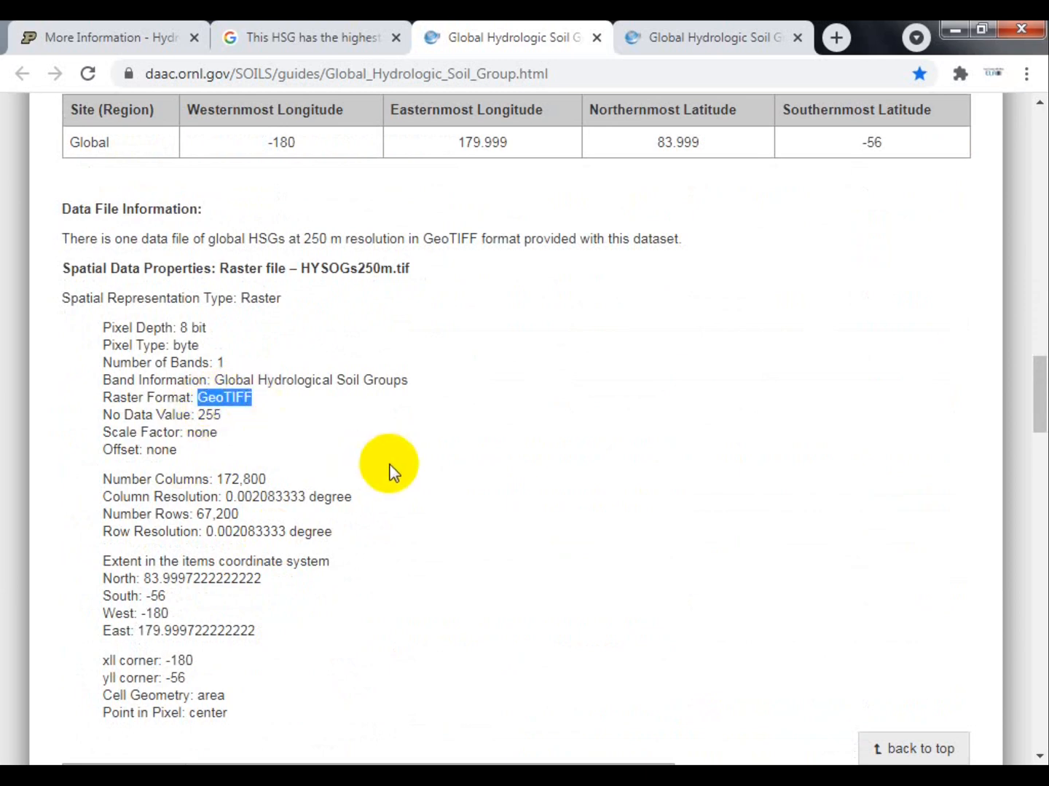
{"action": "scroll", "coordinate": [388, 464], "scroll_direction": "down", "scroll_amount": 4}
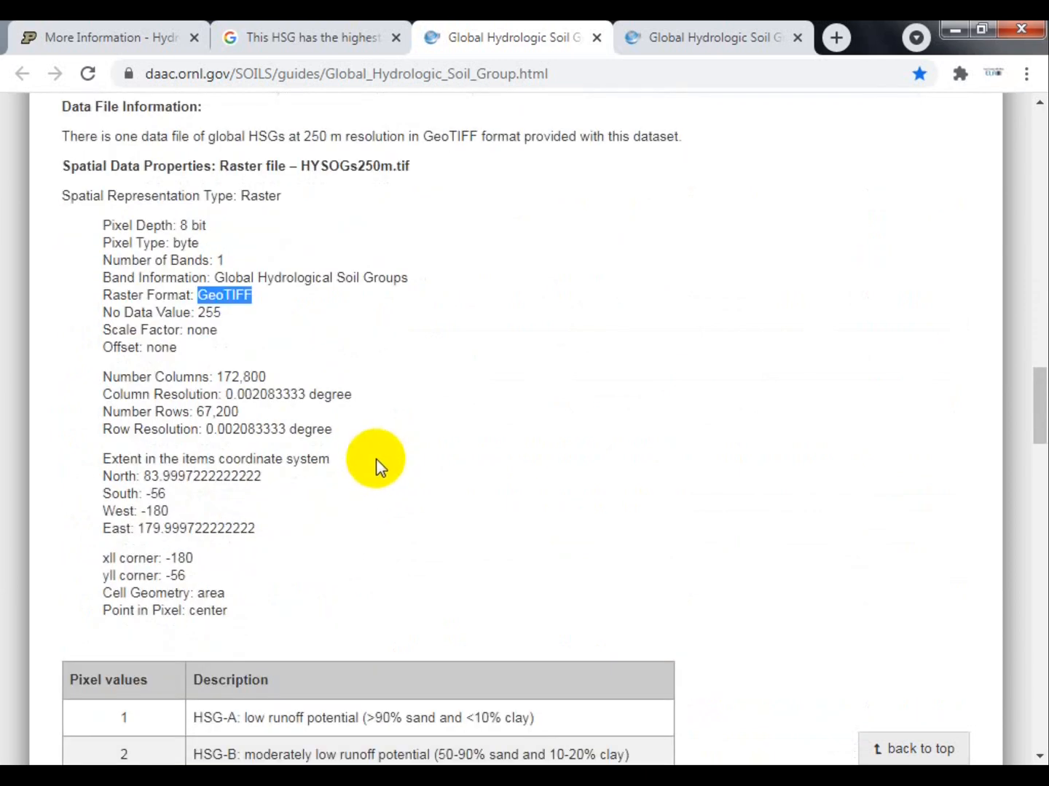
{"action": "scroll", "coordinate": [286, 466], "scroll_direction": "down", "scroll_amount": 1}
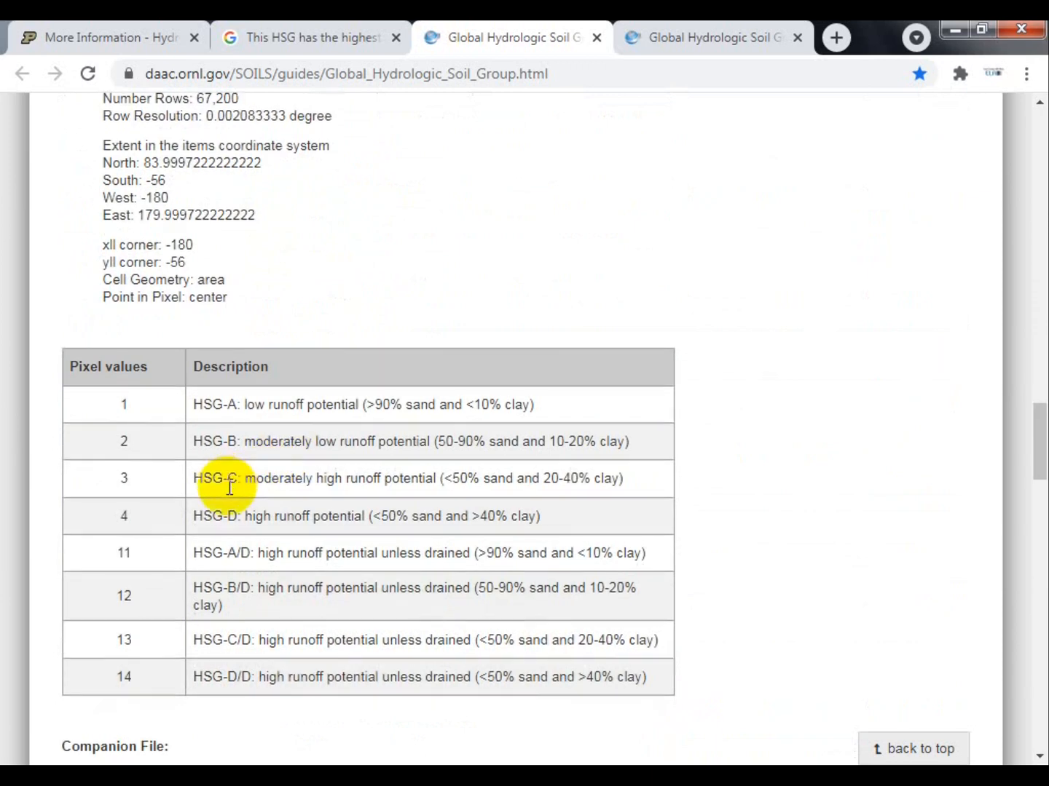
{"action": "scroll", "coordinate": [218, 480], "scroll_direction": "down", "scroll_amount": 3}
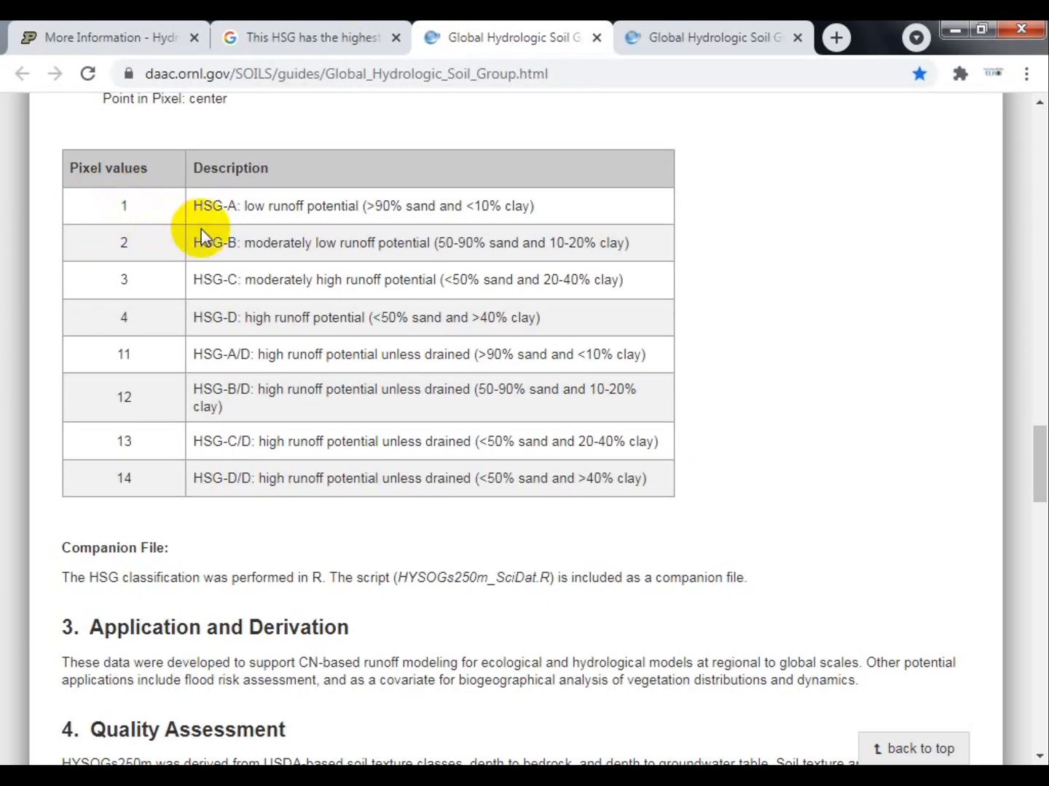
{"action": "left_click_drag", "start_coordinate": [128, 203], "coordinate": [132, 469]}
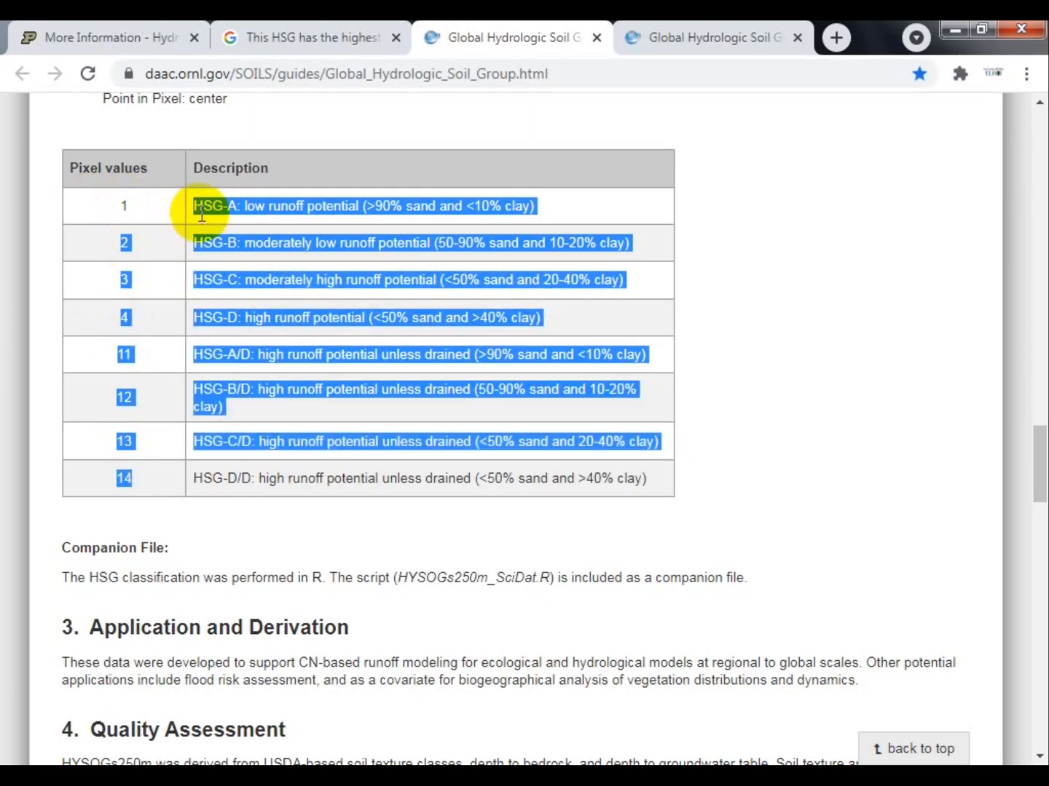
{"action": "left_click", "coordinate": [236, 206]}
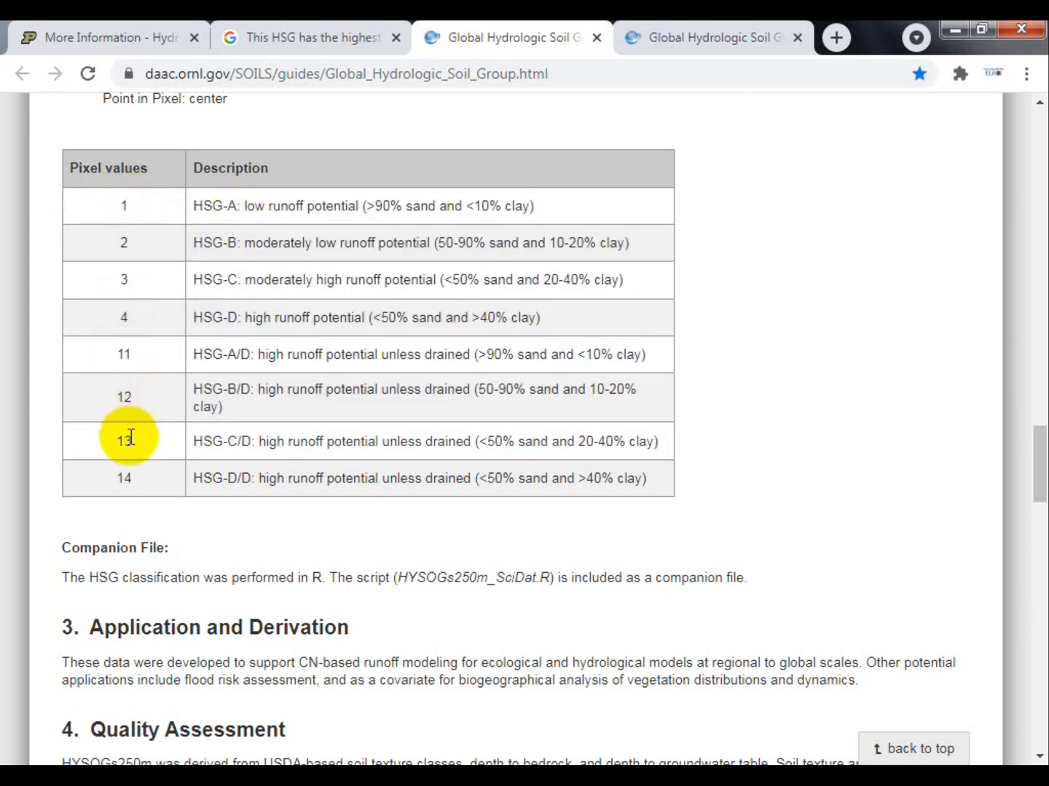
Step: Review the user guide's methods, the Table 1 soil texture classification scheme and the Data Access section
{"action": "scroll", "coordinate": [143, 484], "scroll_direction": "down", "scroll_amount": 7}
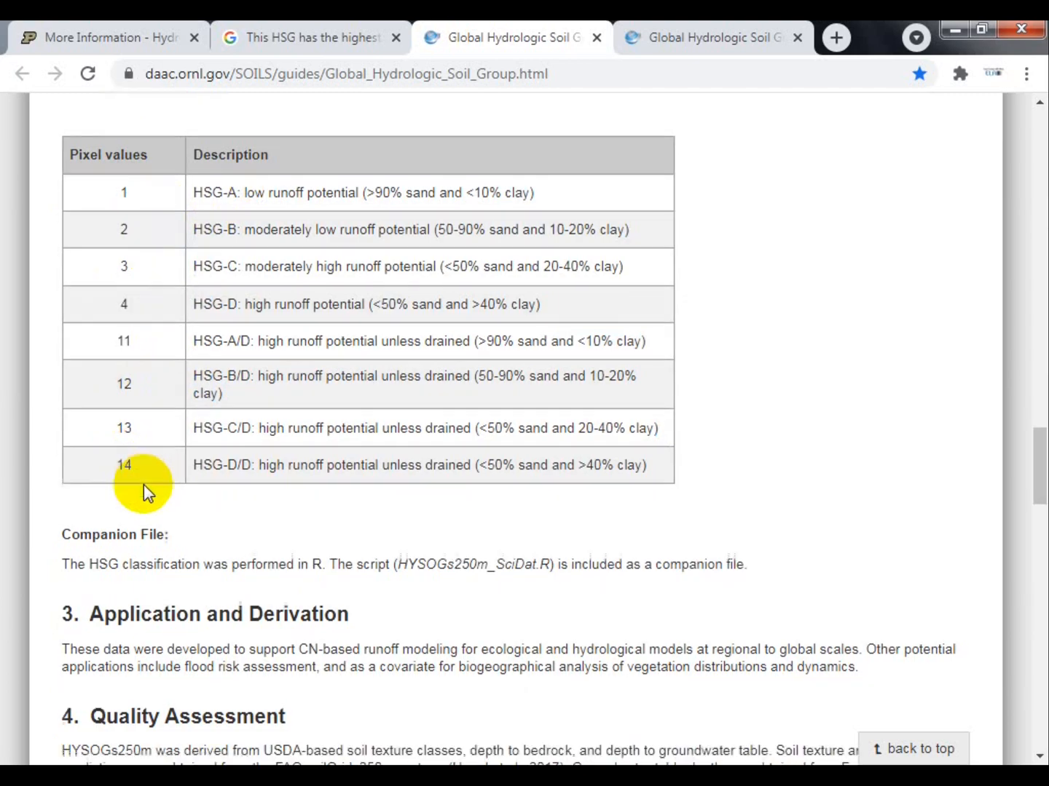
{"action": "scroll", "coordinate": [143, 484], "scroll_direction": "down", "scroll_amount": 6}
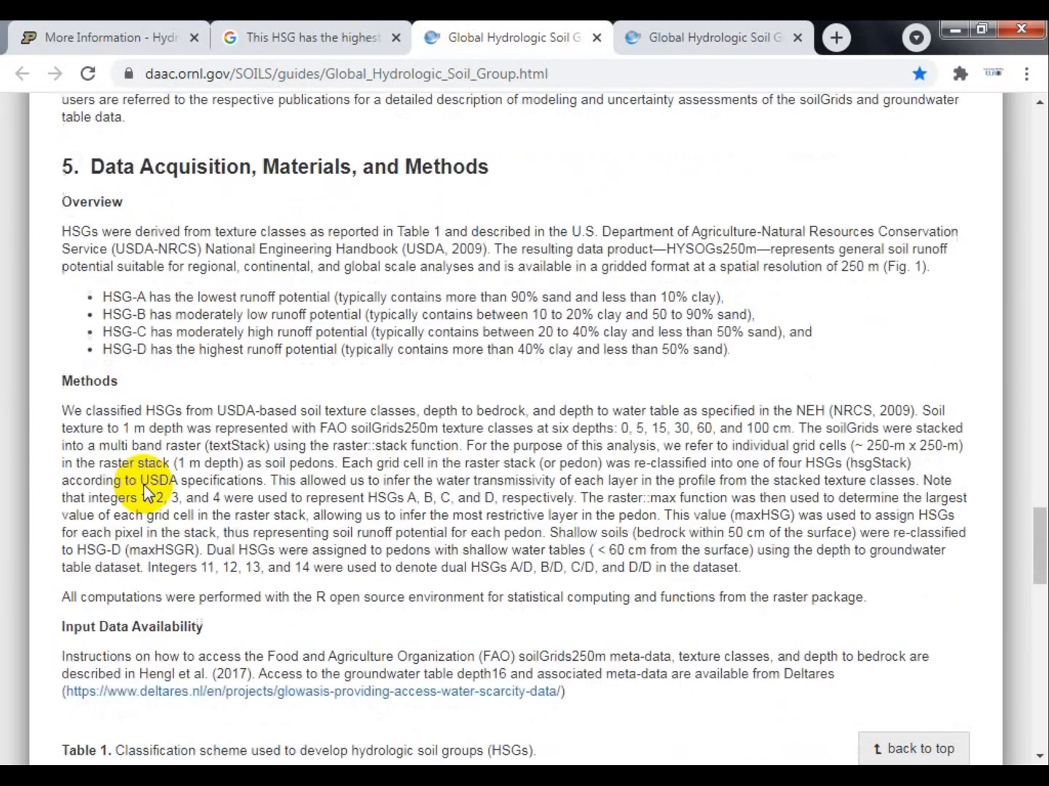
{"action": "scroll", "coordinate": [148, 508], "scroll_direction": "down", "scroll_amount": 5}
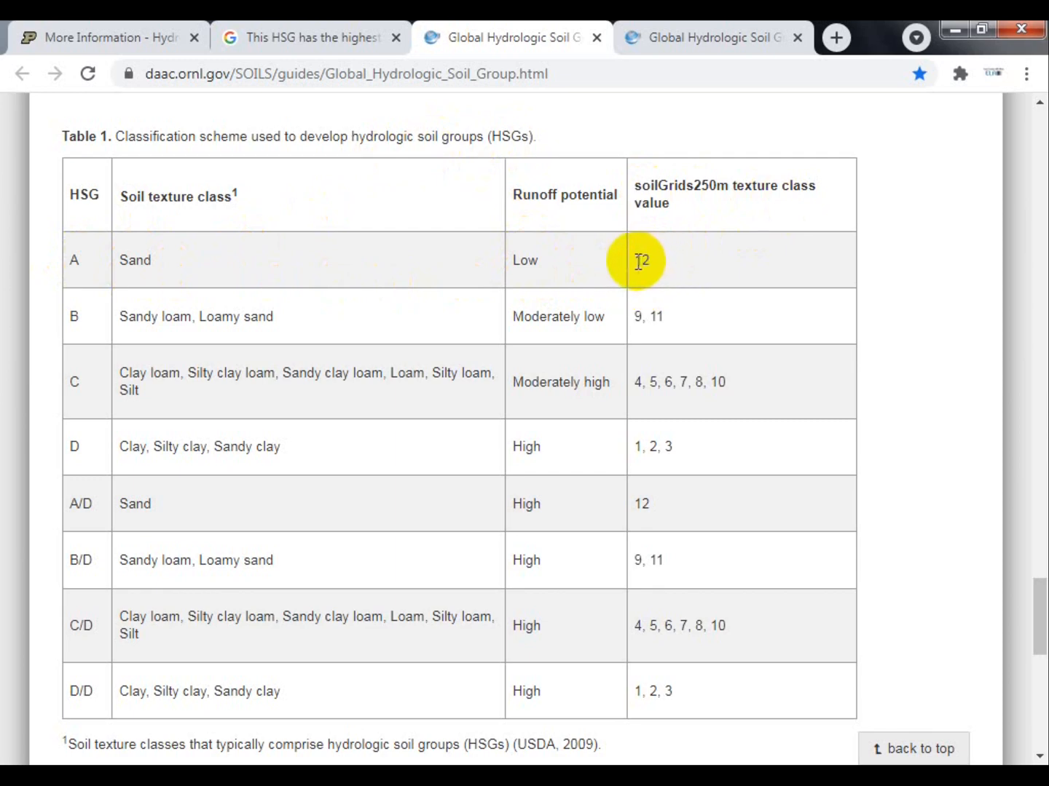
{"action": "left_click_drag", "start_coordinate": [638, 262], "coordinate": [655, 264]}
{"action": "scroll", "coordinate": [321, 313], "scroll_direction": "down", "scroll_amount": 5}
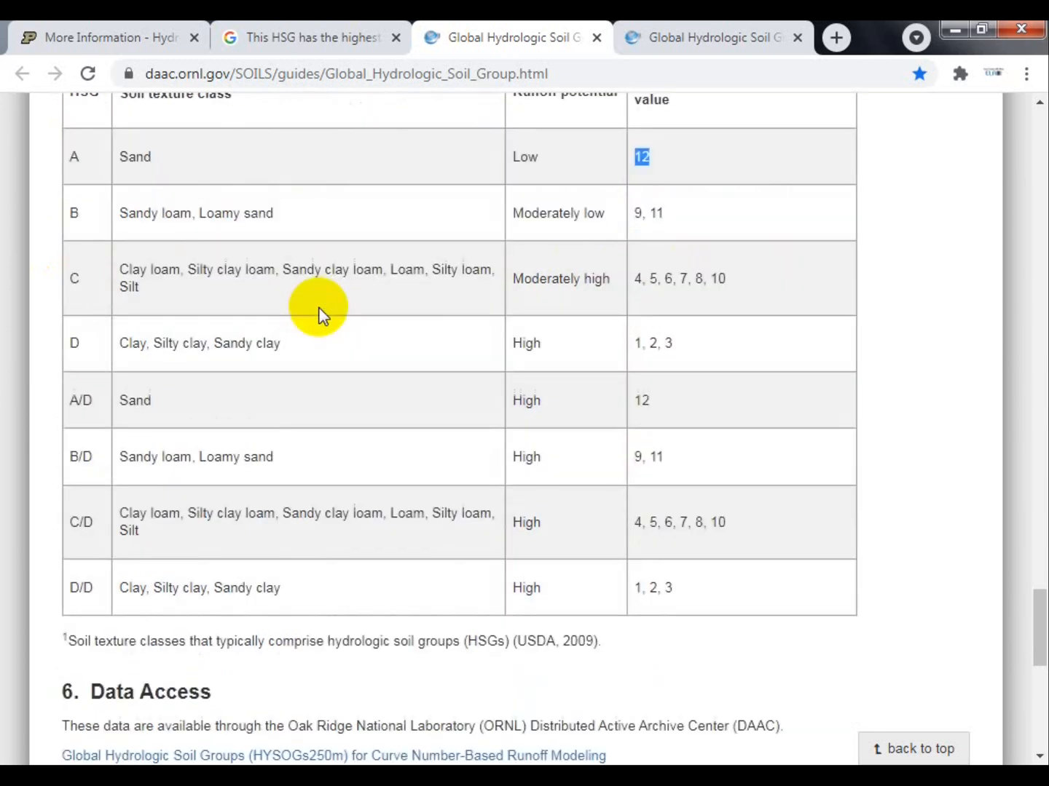
{"action": "scroll", "coordinate": [320, 313], "scroll_direction": "down", "scroll_amount": 2}
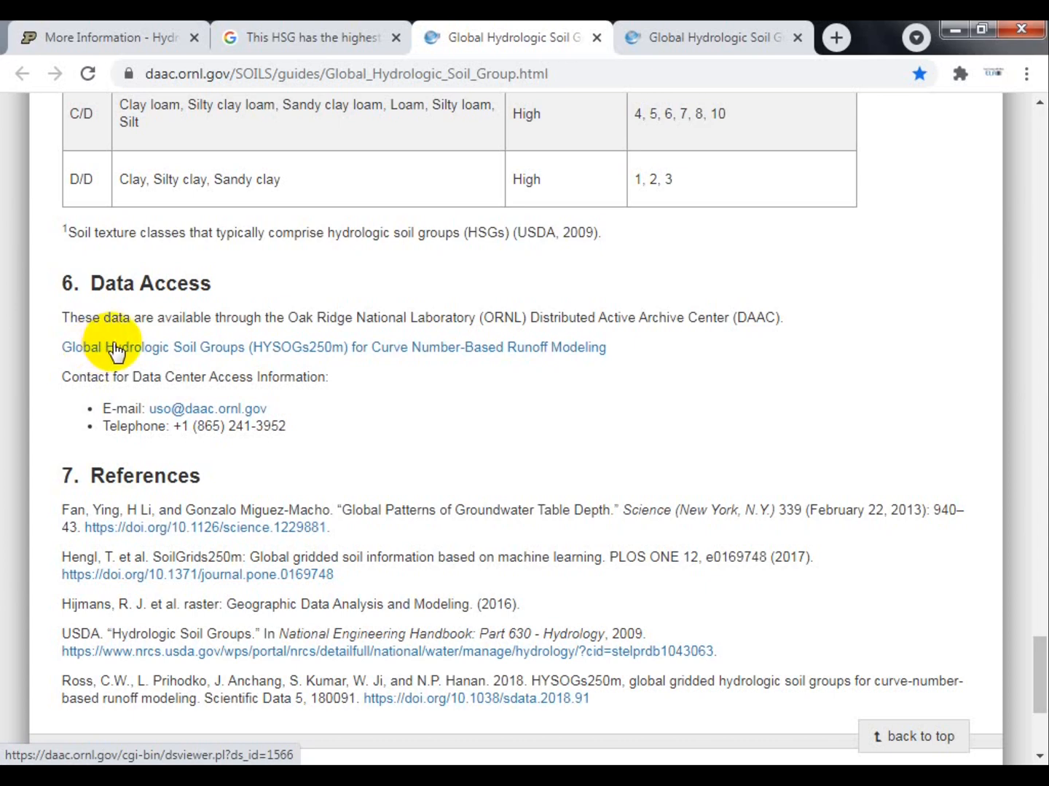
Step: View the HYSOGs250m dataset download page, check its user guide in a new tab and return to the dataset page
{"action": "left_click", "coordinate": [665, 37]}
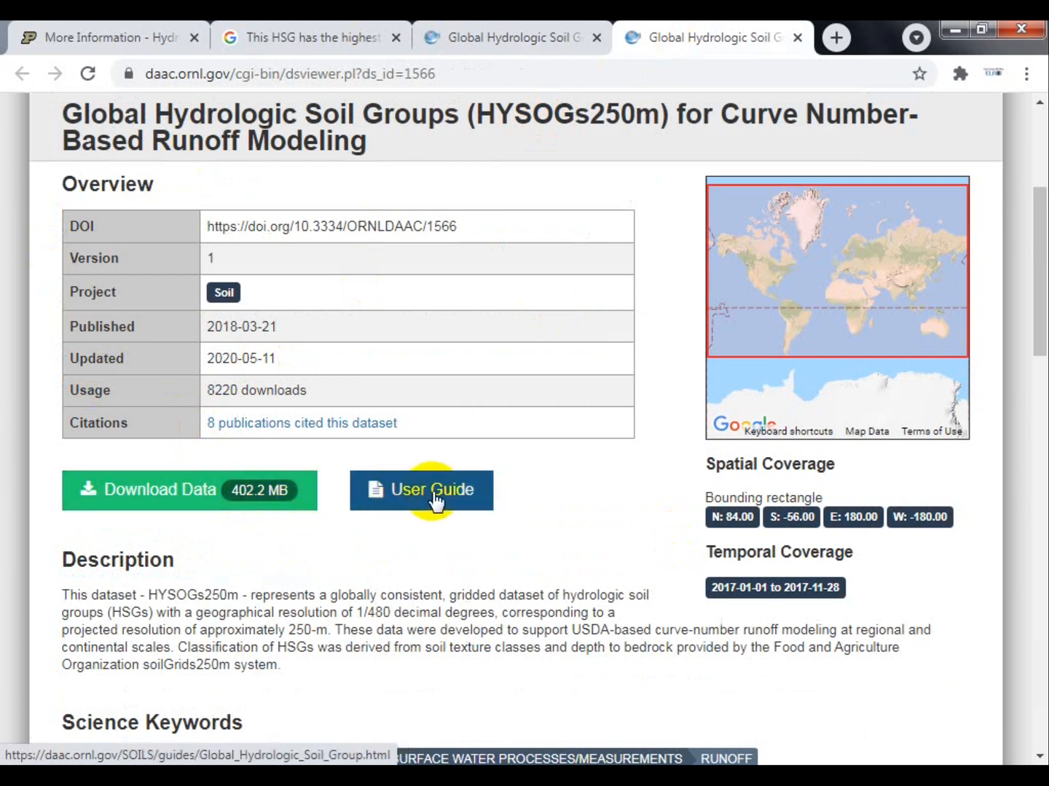
{"action": "left_click", "coordinate": [467, 36]}
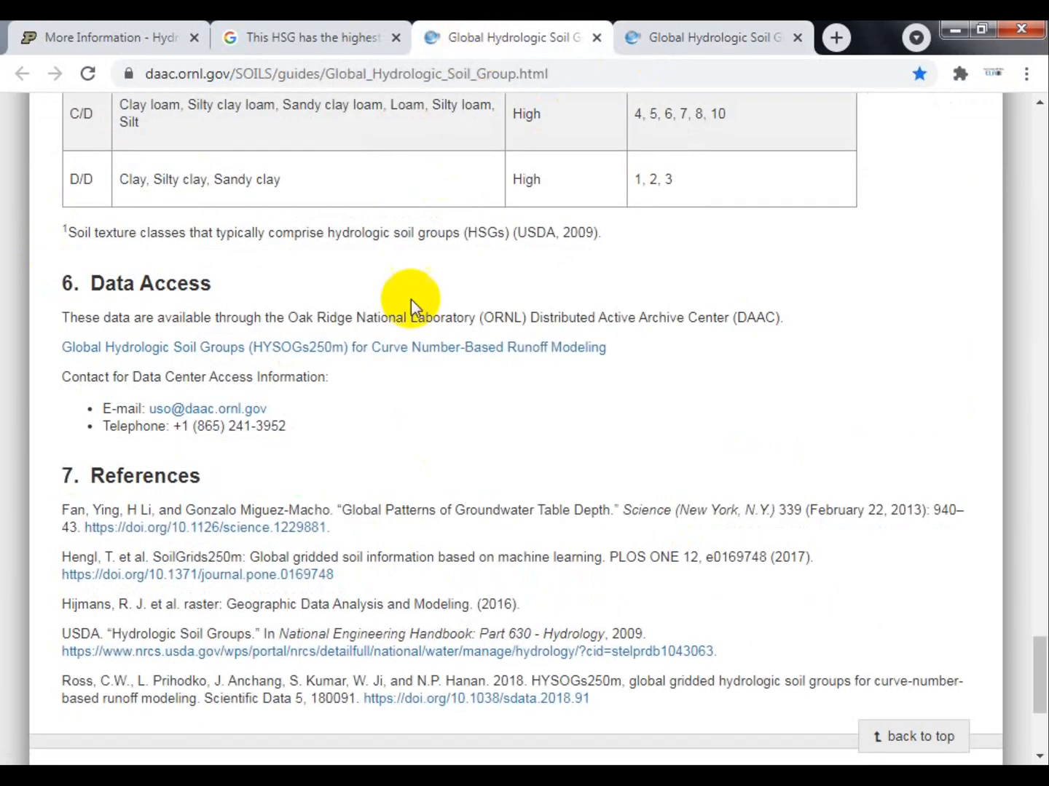
{"action": "left_click", "coordinate": [754, 31]}
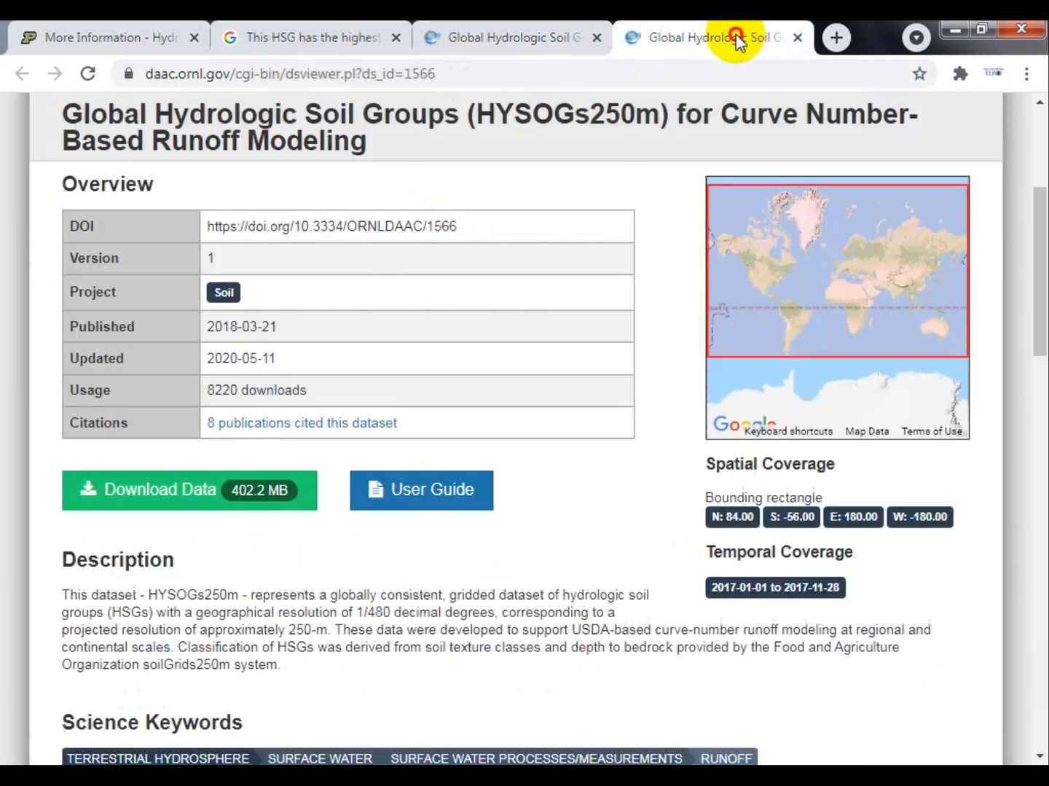
{"action": "right_click", "coordinate": [434, 491]}
{"action": "left_click", "coordinate": [474, 498]}
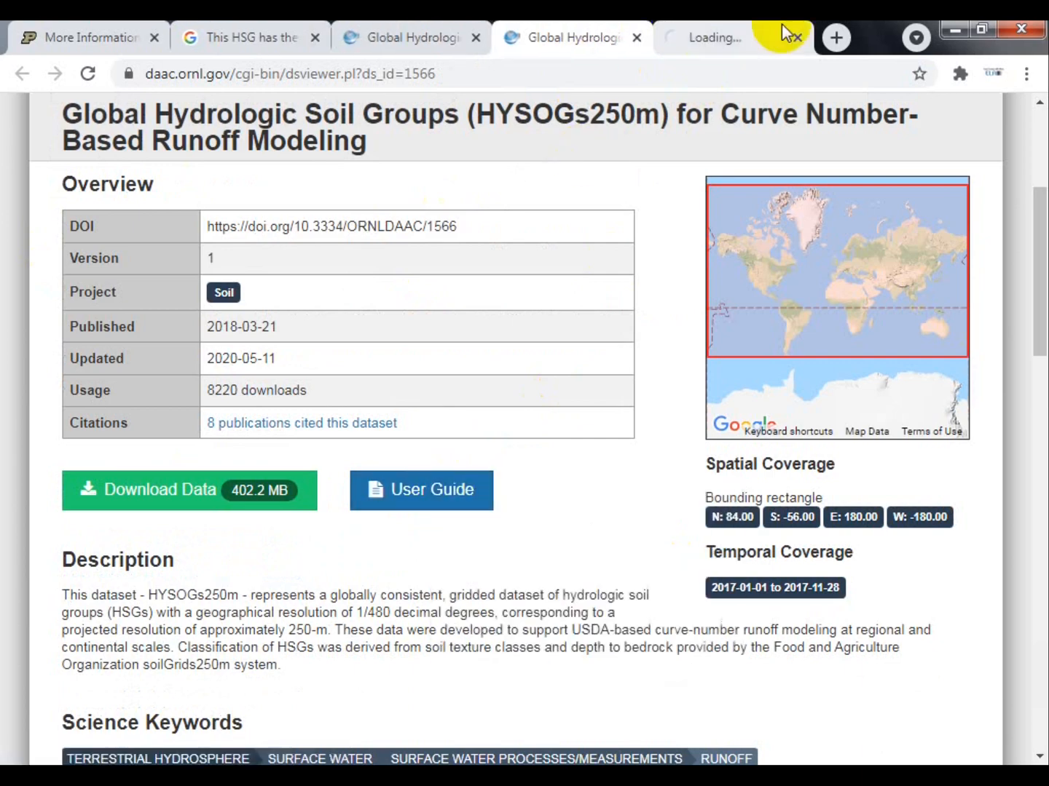
{"action": "left_click", "coordinate": [725, 35]}
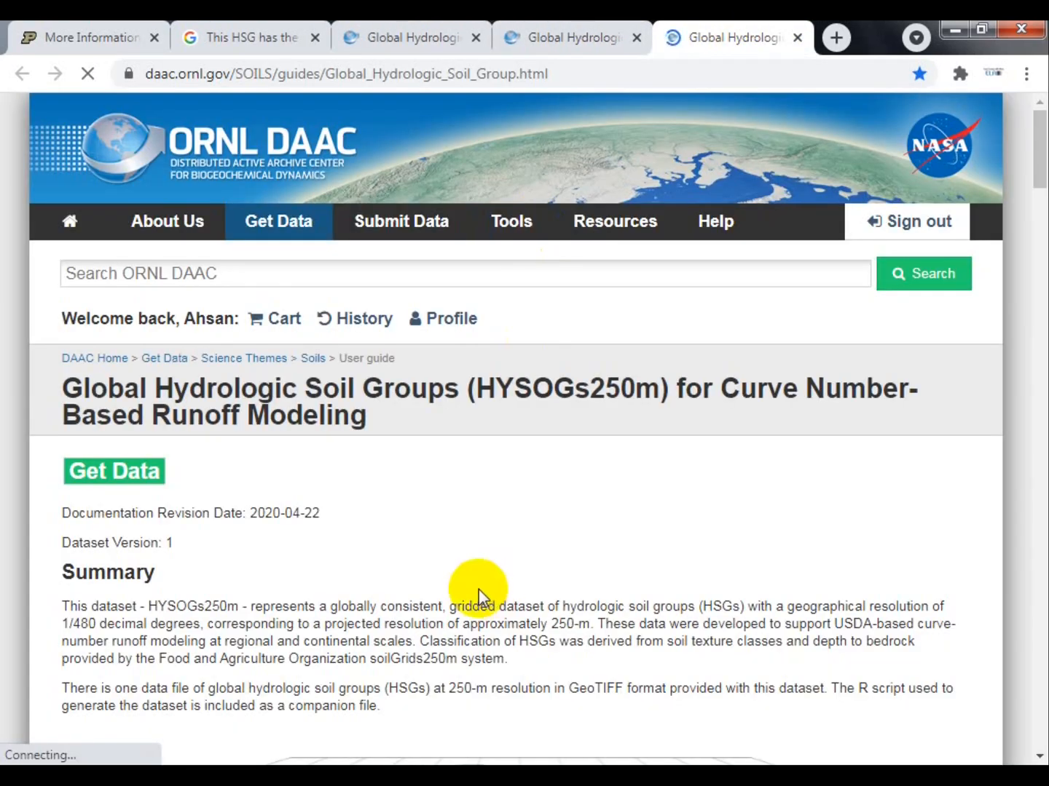
{"action": "scroll", "coordinate": [473, 579], "scroll_direction": "down", "scroll_amount": 12}
{"action": "left_click", "coordinate": [603, 37]}
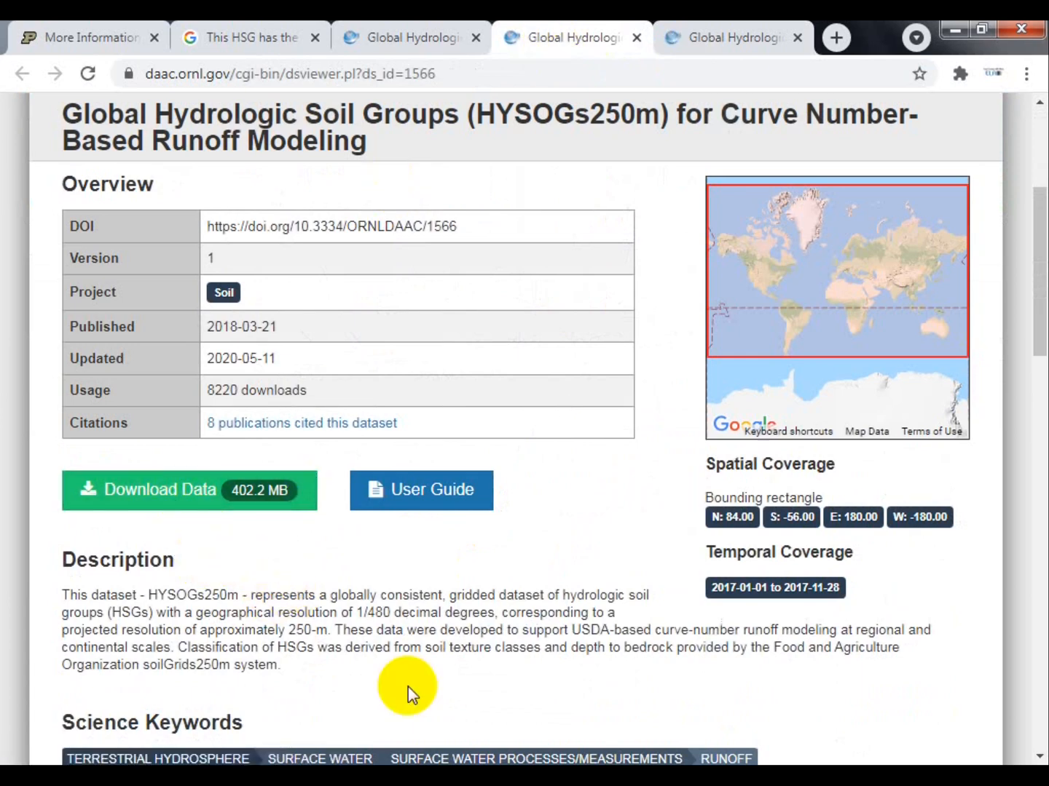
Step: Switch to ArcMap, open the Catalog window and expand Global_Hydrologic_Soil_Group_1566 under the Hdyrologic_Soil_groups folder connection
{"action": "mouse_move", "coordinate": [598, 777]}
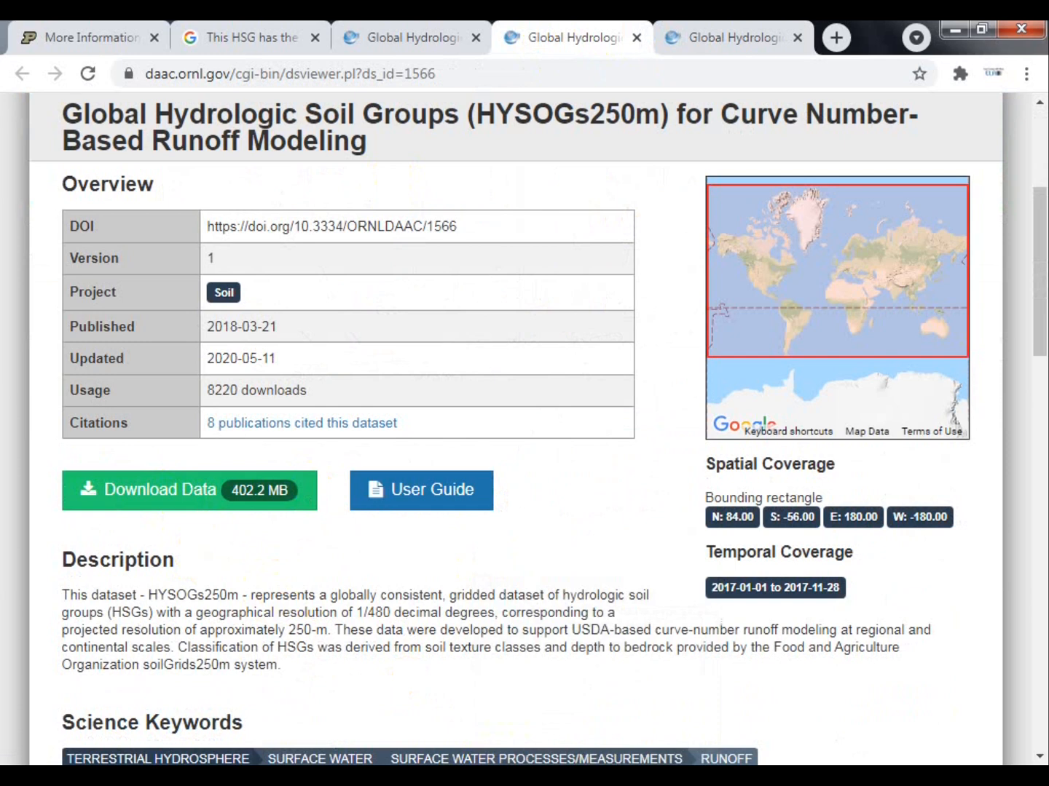
{"action": "left_click", "coordinate": [598, 777]}
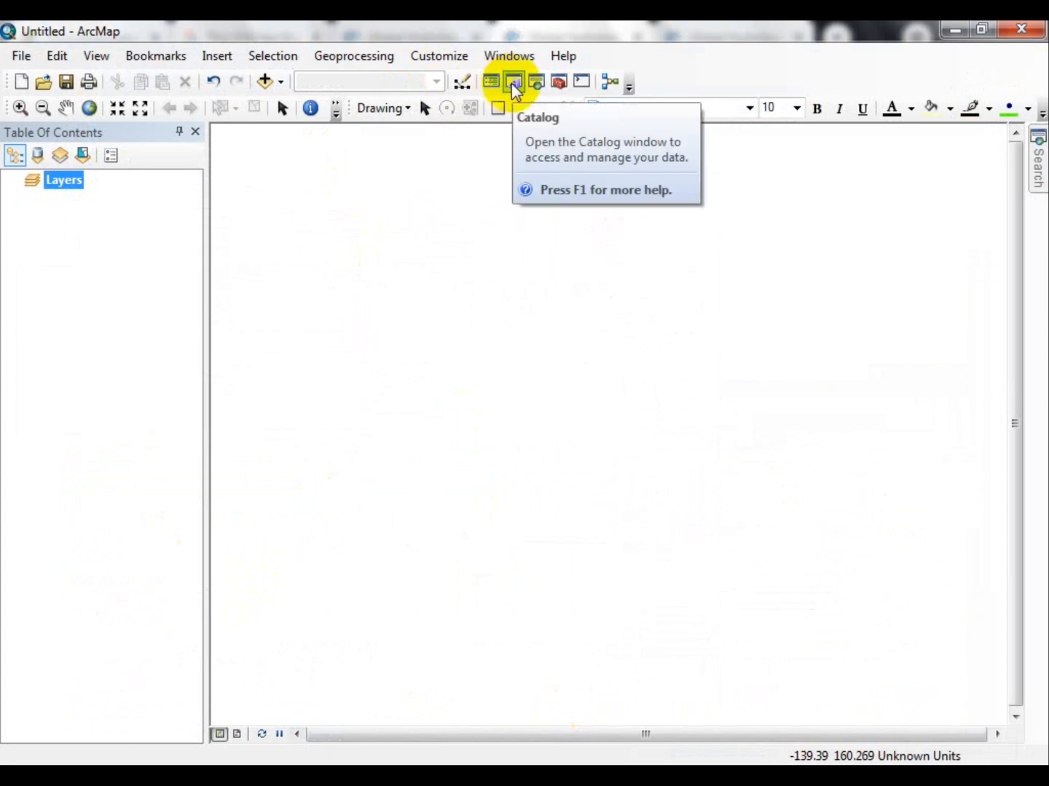
{"action": "left_click", "coordinate": [515, 83]}
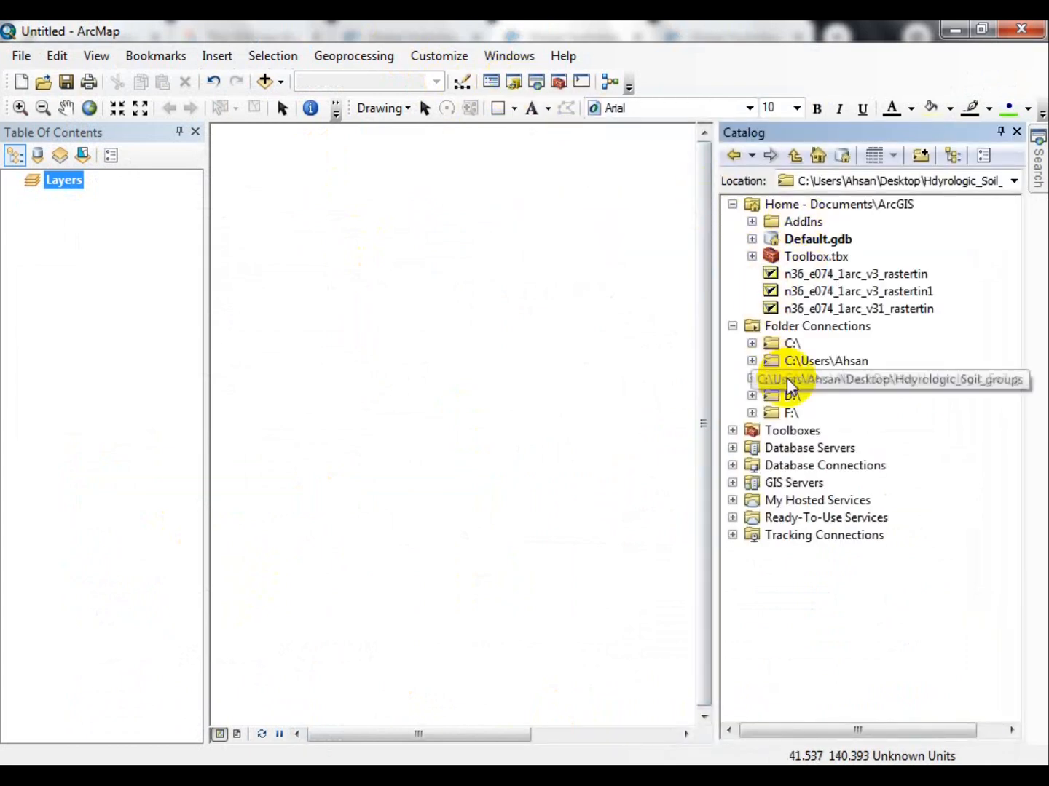
{"action": "double_click", "coordinate": [789, 379]}
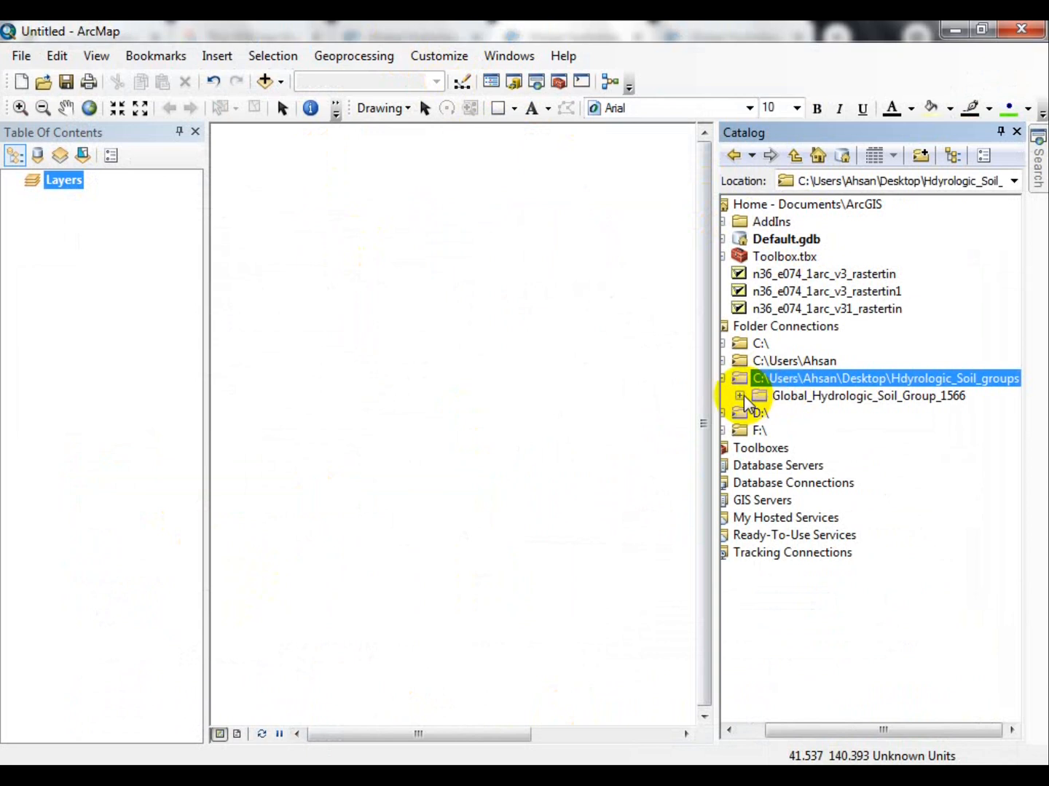
{"action": "left_click", "coordinate": [740, 396]}
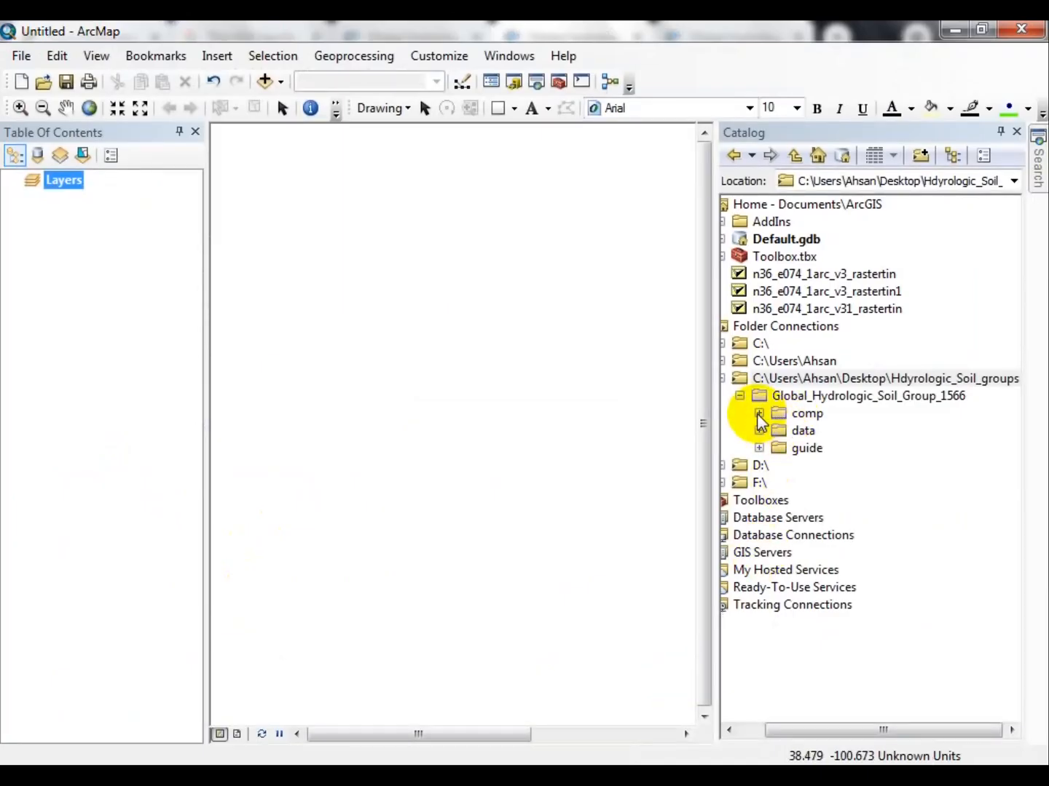
Step: Expand the comp and data folders and add the HYSOGs250m.tif raster to the map
{"action": "left_click", "coordinate": [761, 422]}
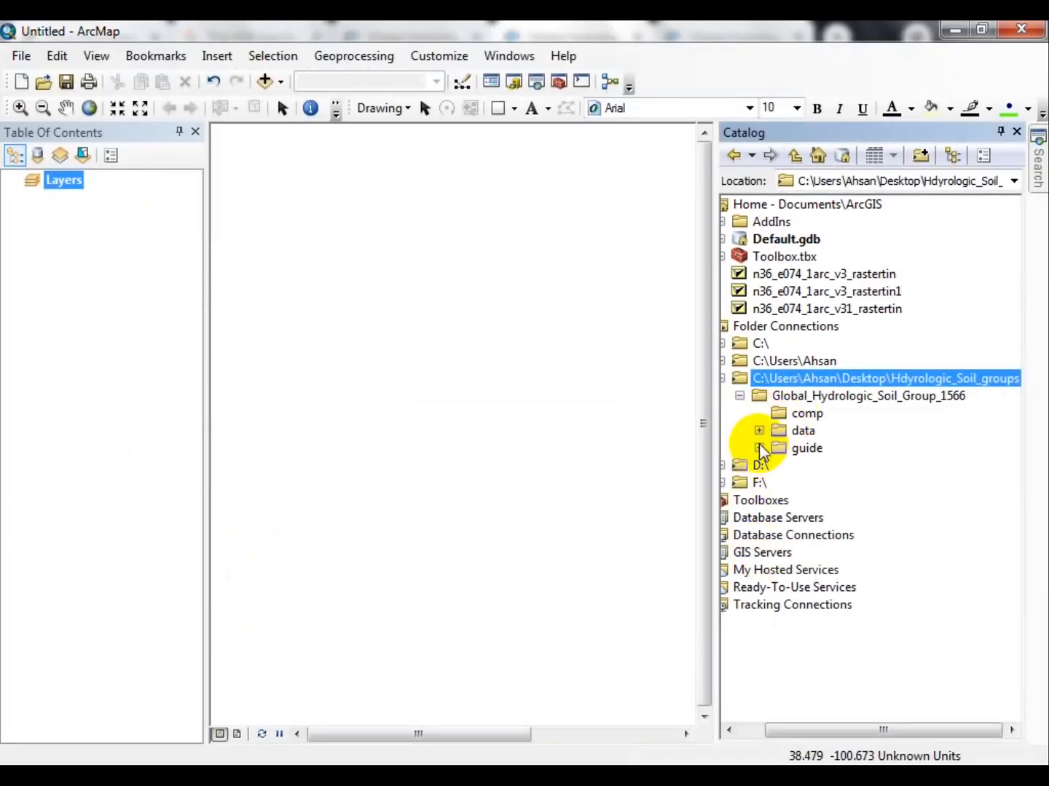
{"action": "left_click", "coordinate": [758, 430]}
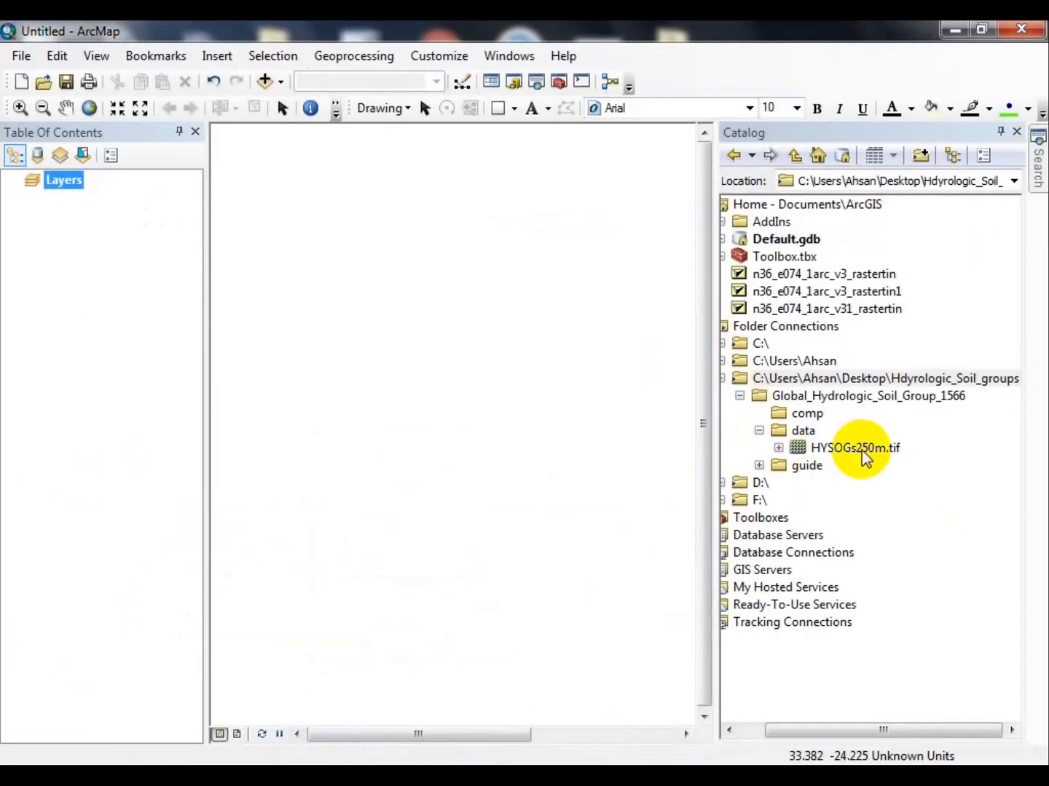
{"action": "left_click_drag", "start_coordinate": [855, 448], "coordinate": [426, 427]}
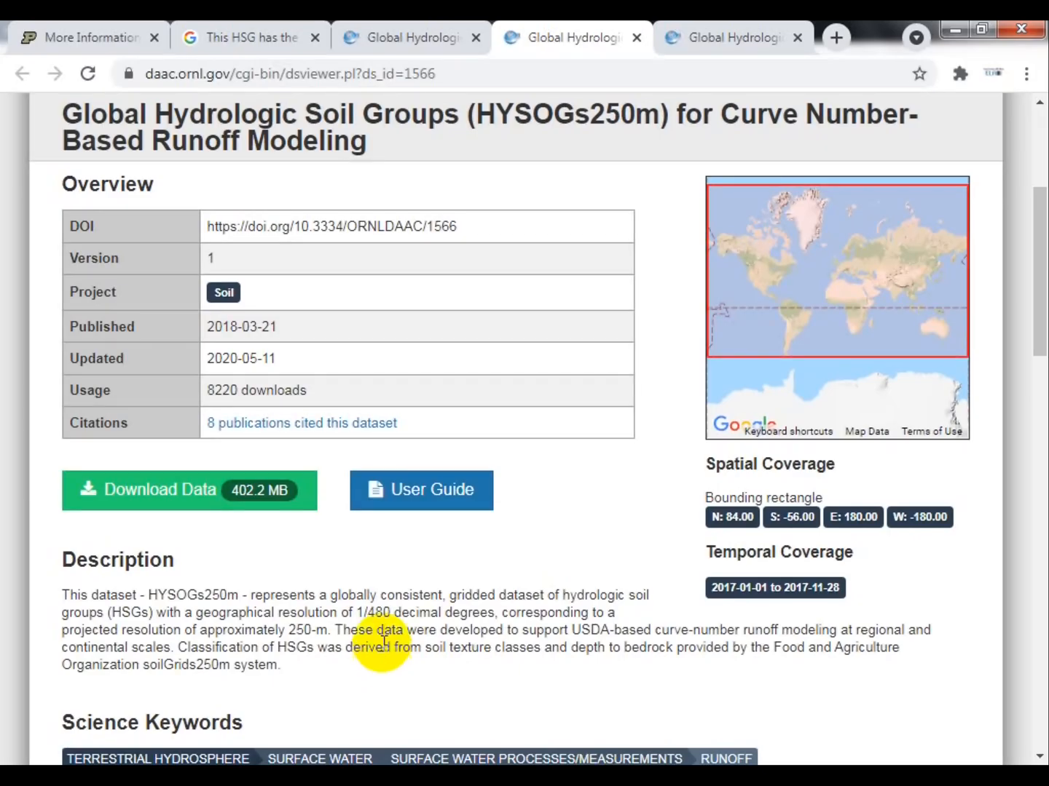
Step: Examine the user guide's table of pixel values and HSG descriptions and compare it with the raster's legend classes in ArcMap
{"action": "scroll", "coordinate": [206, 368], "scroll_direction": "up", "scroll_amount": 1}
{"action": "scroll", "coordinate": [217, 351], "scroll_direction": "down", "scroll_amount": 1}
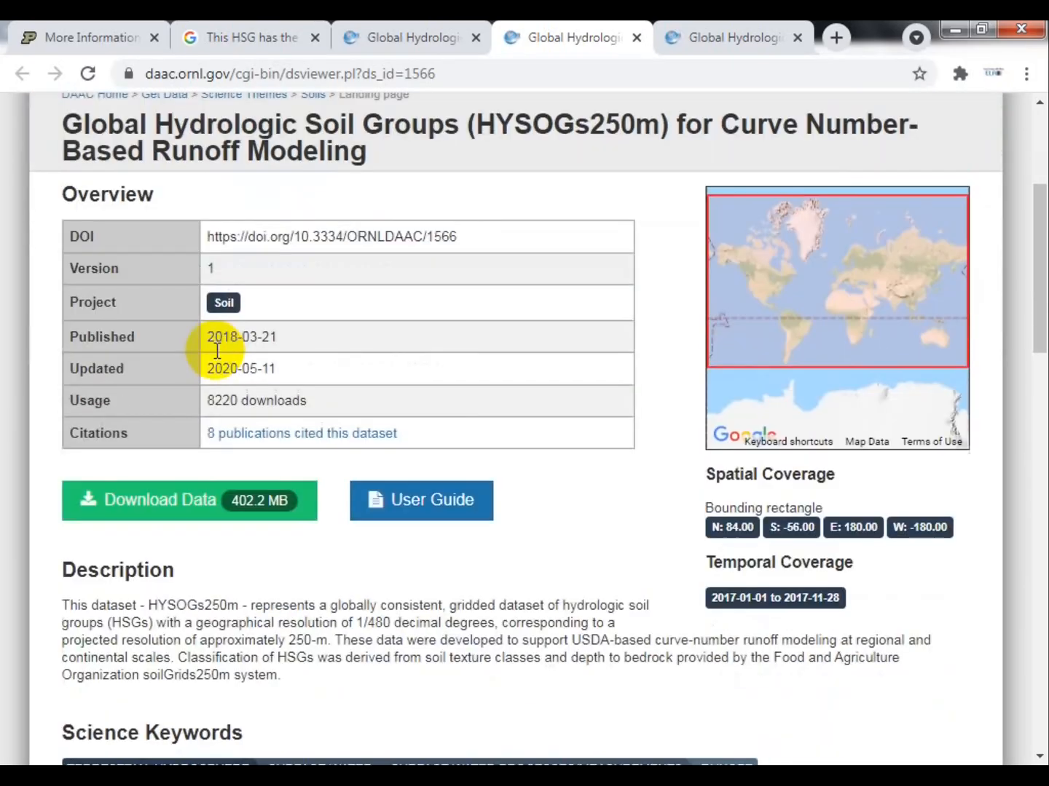
{"action": "left_click", "coordinate": [393, 38]}
{"action": "scroll", "coordinate": [267, 375], "scroll_direction": "up", "scroll_amount": 15}
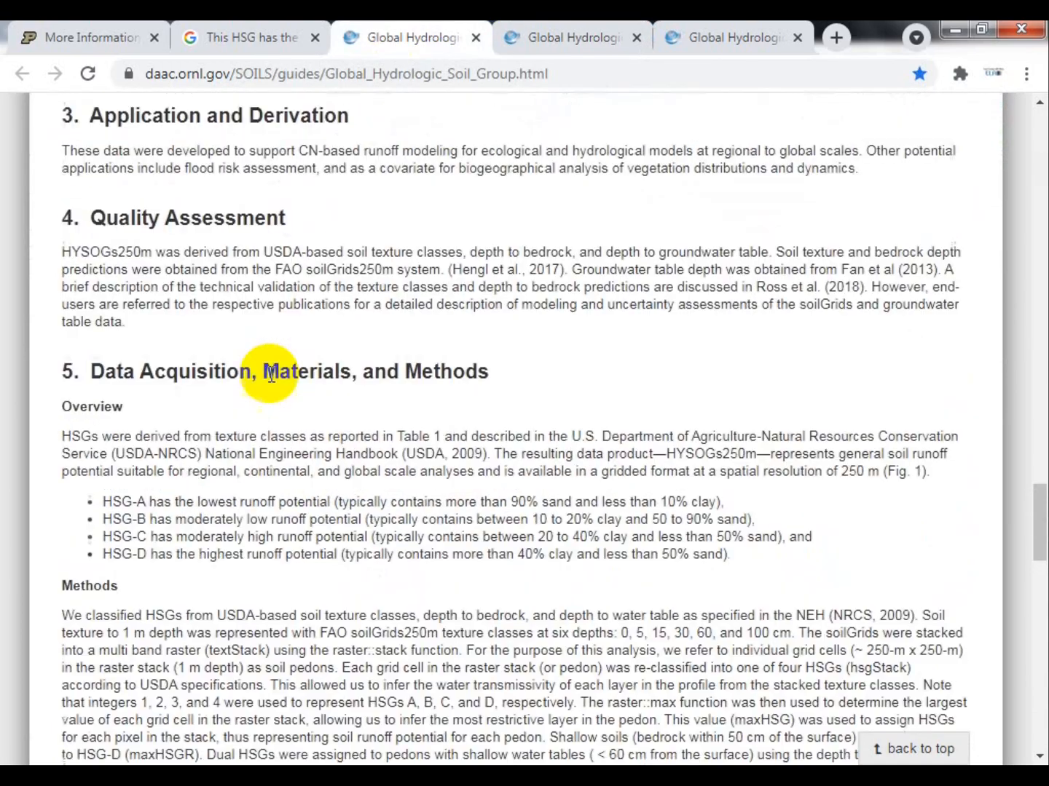
{"action": "scroll", "coordinate": [270, 375], "scroll_direction": "up", "scroll_amount": 10}
{"action": "scroll", "coordinate": [129, 312], "scroll_direction": "down", "scroll_amount": 1}
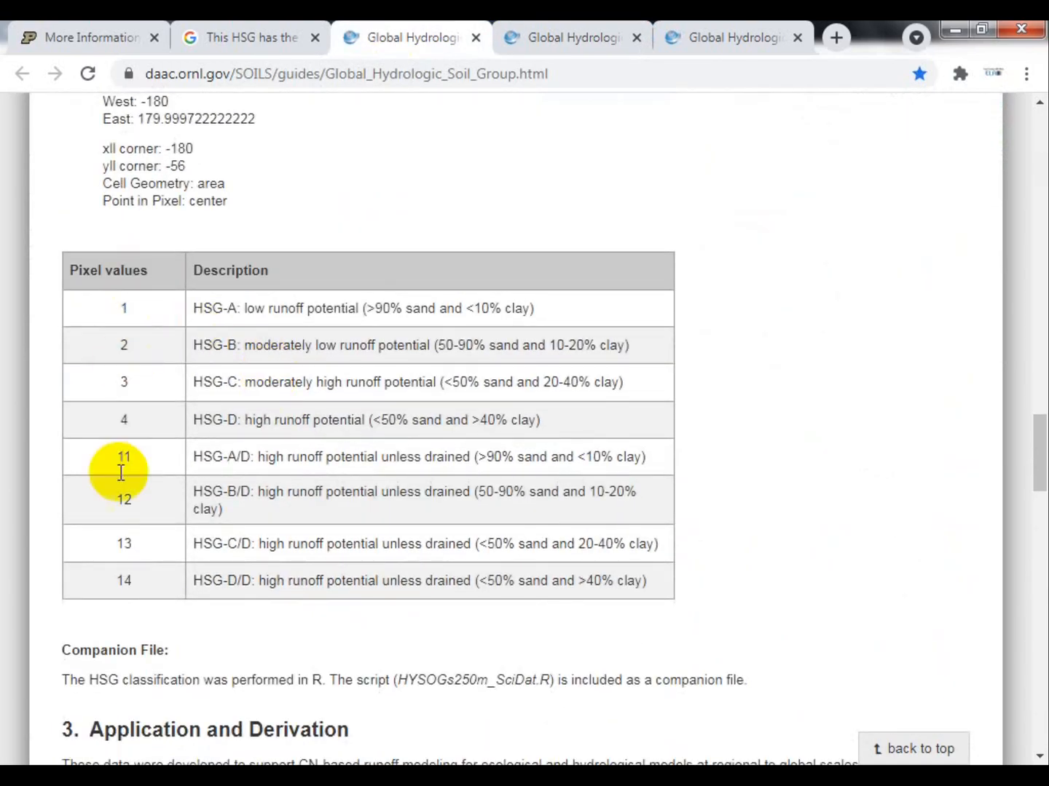
{"action": "key", "text": "alt+Tab"}
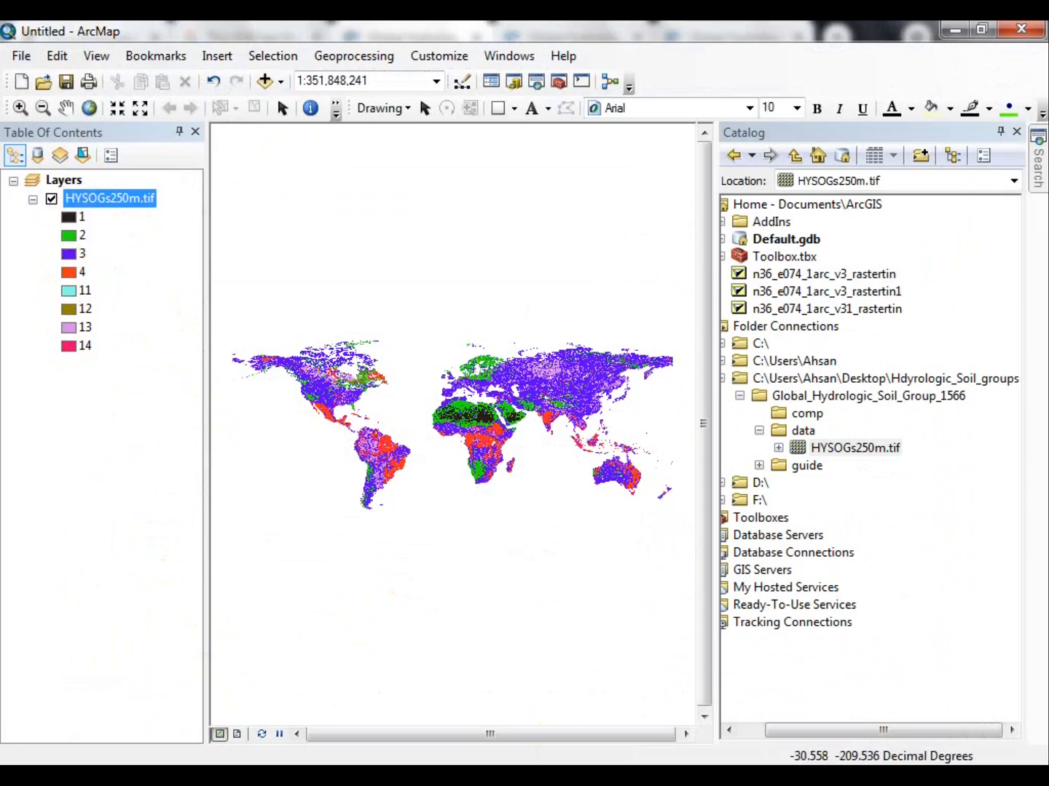
{"action": "key", "text": "alt+Tab"}
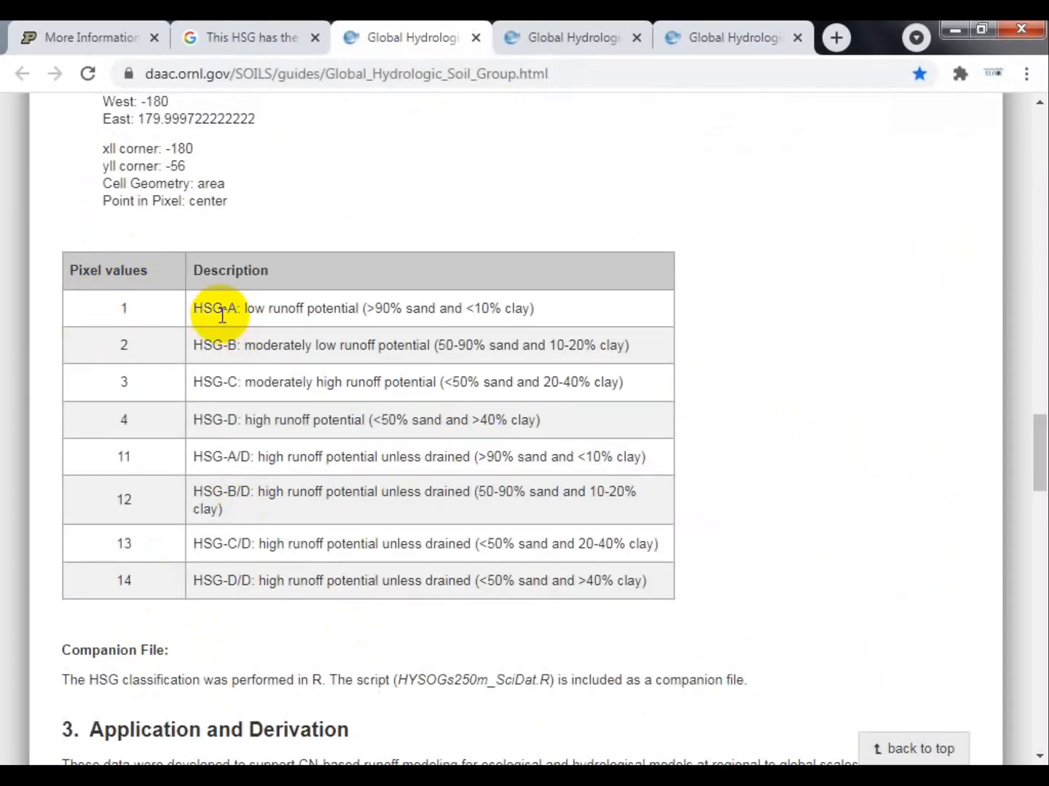
{"action": "left_click_drag", "start_coordinate": [228, 311], "coordinate": [237, 309]}
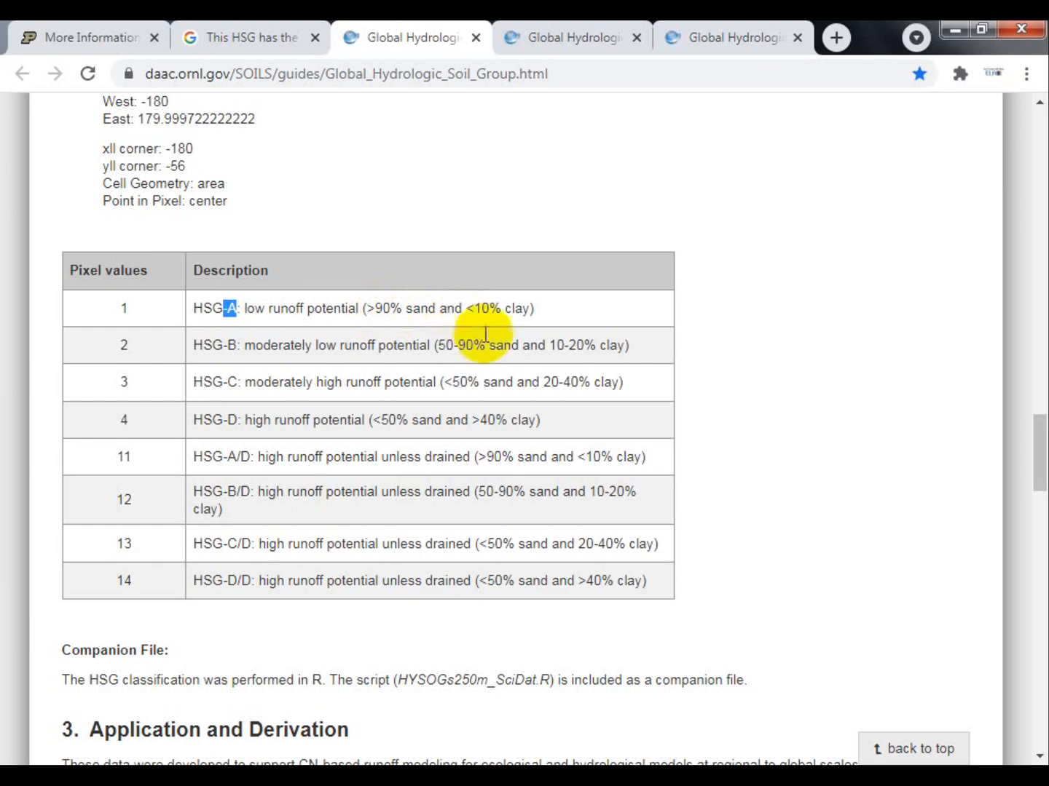
Step: Switch to ArcMap, close the Catalog window and draw a rectangle about 3.2° wide and 3.8° high over southeastern Pakistan and northwestern India
{"action": "left_click", "coordinate": [542, 776]}
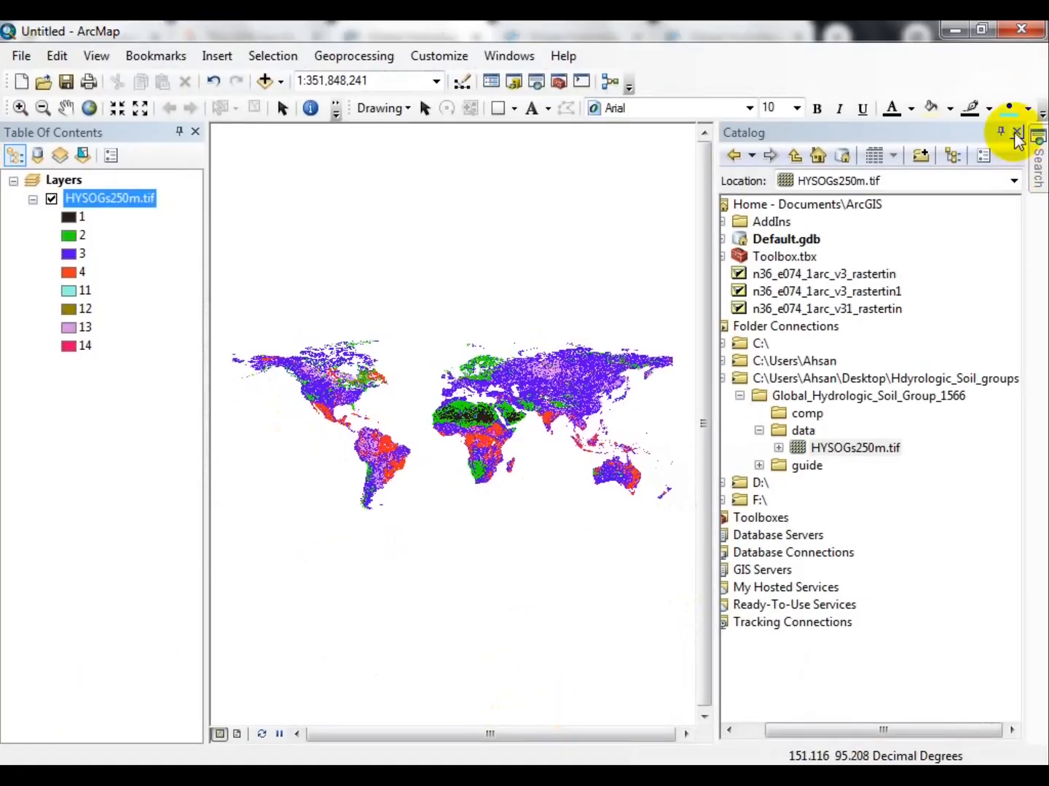
{"action": "left_click", "coordinate": [1017, 134]}
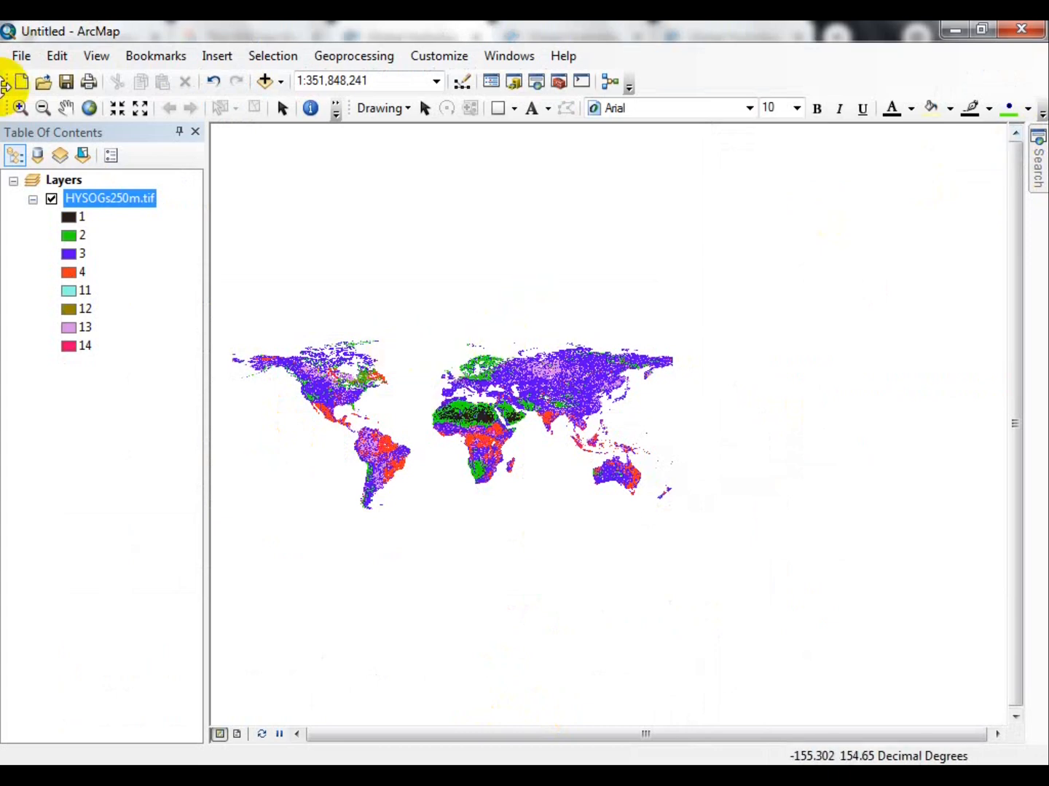
{"action": "left_click", "coordinate": [17, 109]}
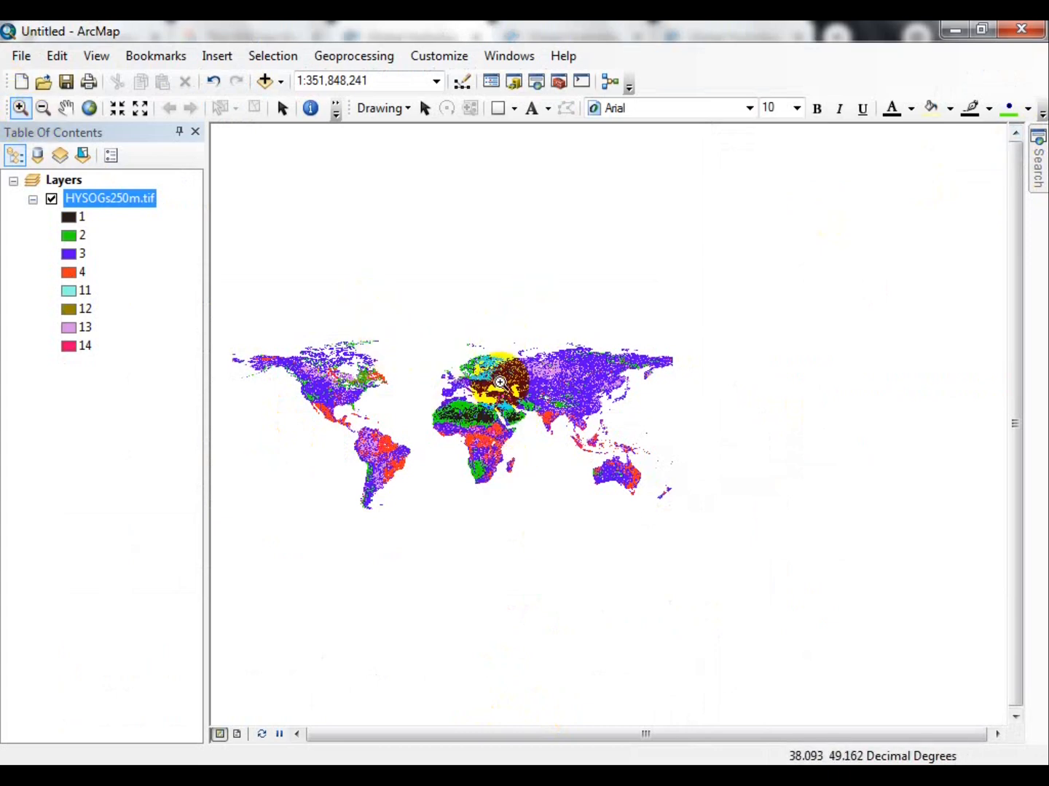
{"action": "left_click", "coordinate": [604, 445]}
{"action": "left_click_drag", "start_coordinate": [394, 302], "coordinate": [691, 604]}
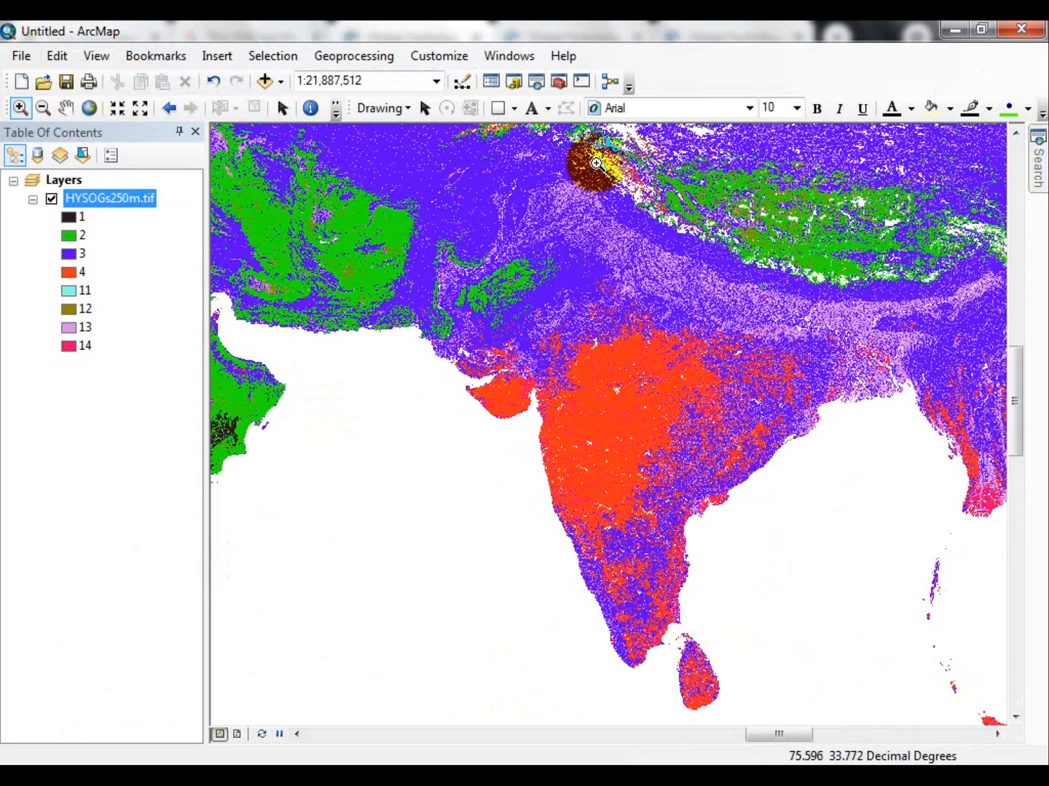
{"action": "left_click", "coordinate": [497, 109]}
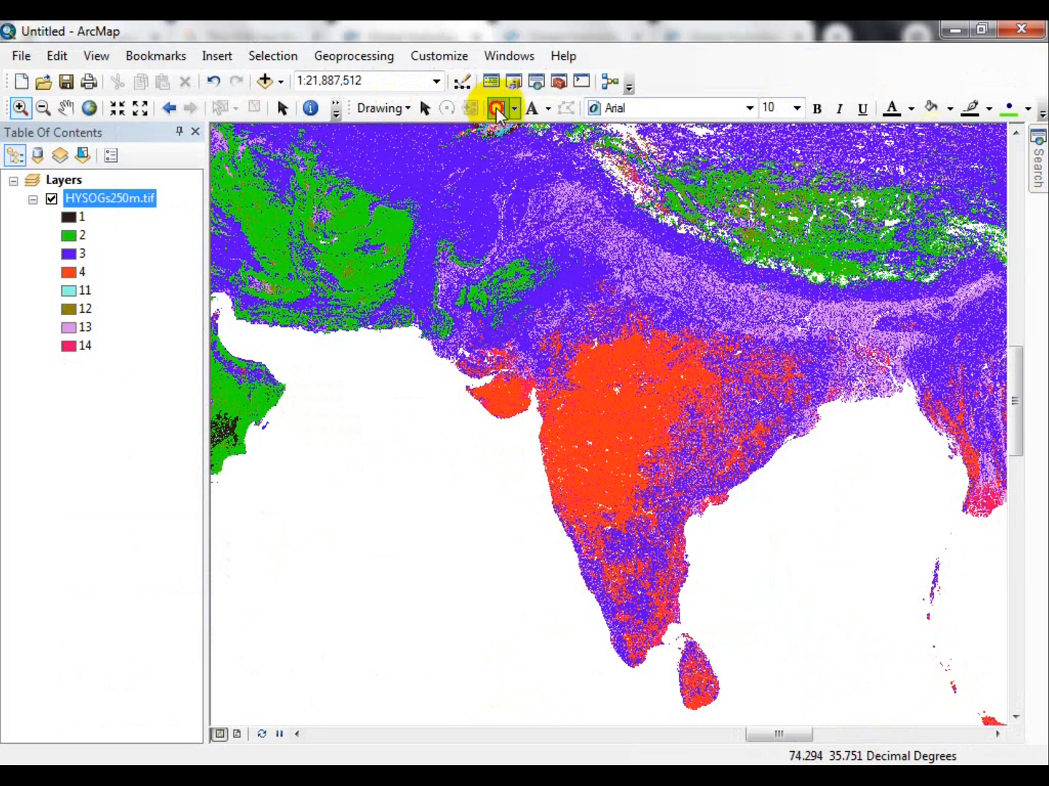
{"action": "left_click_drag", "start_coordinate": [494, 280], "coordinate": [558, 364]}
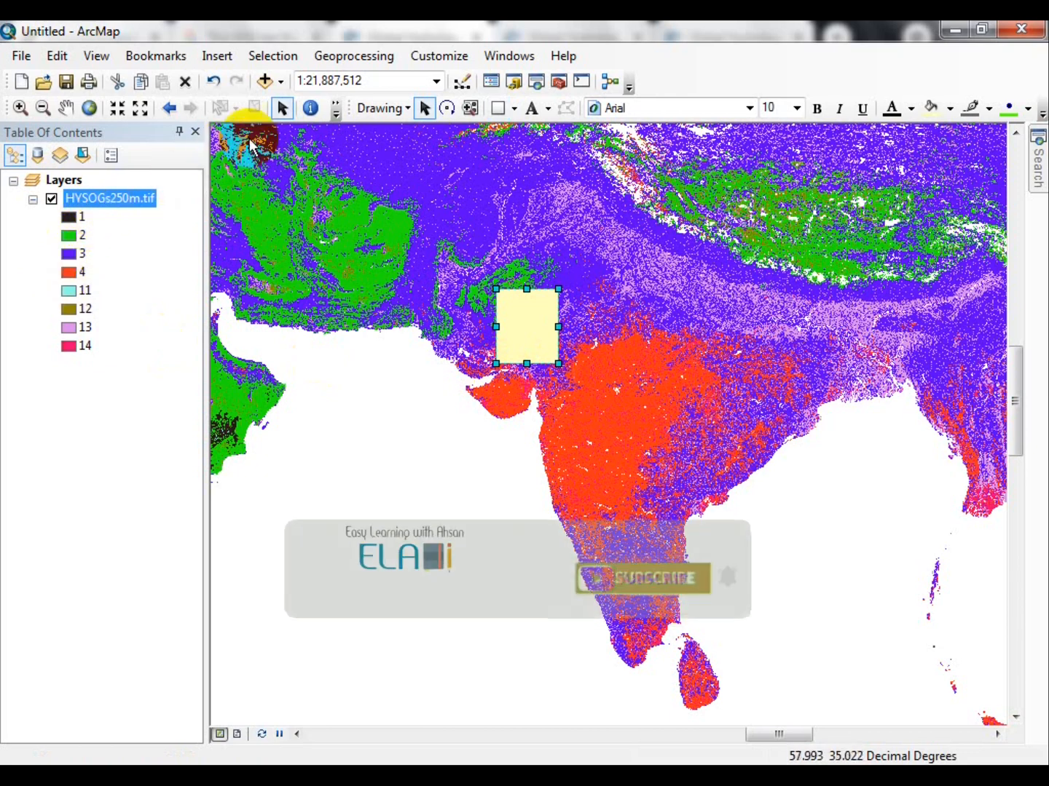
Step: Set up converting the selected rectangle graphic to features, with the output shapefile named study_area in the Hdyrologic_Soil_groups folder
{"action": "left_click", "coordinate": [368, 109]}
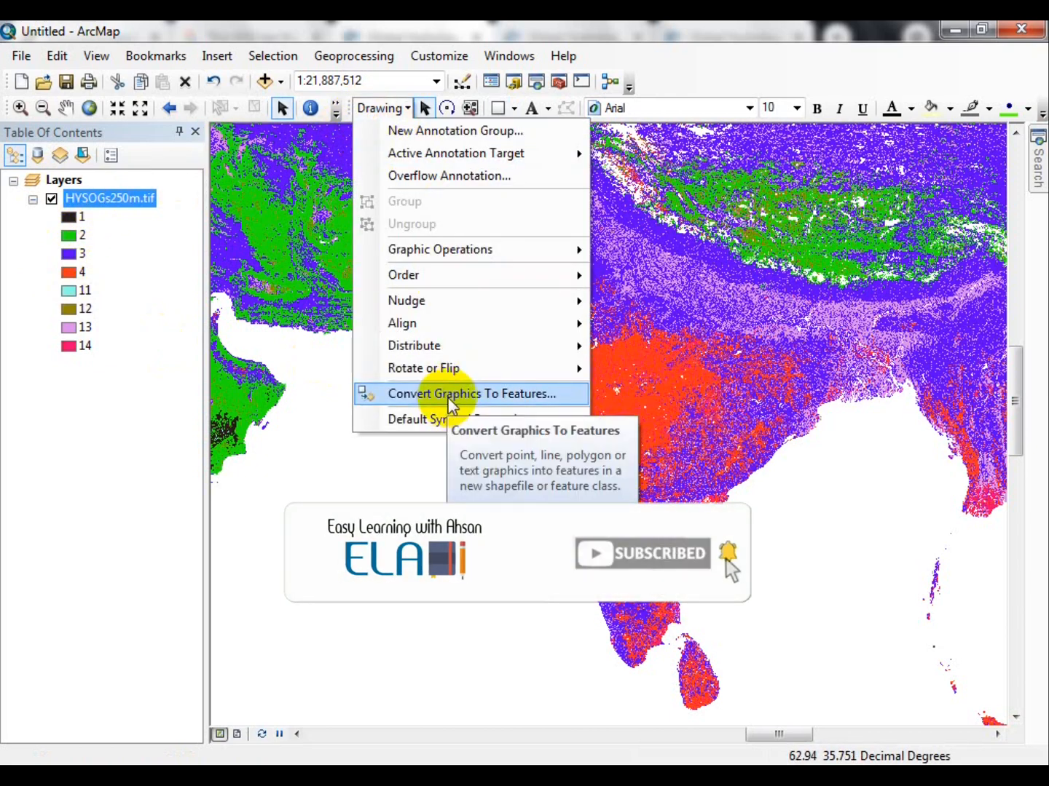
{"action": "left_click", "coordinate": [453, 395]}
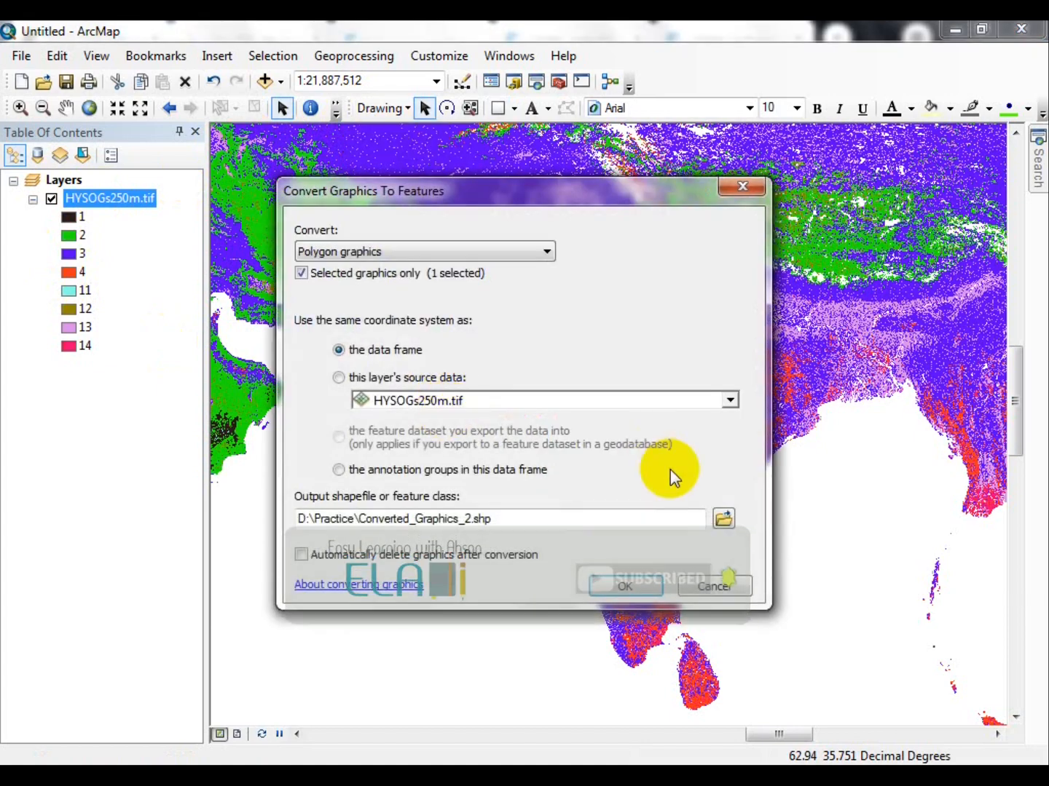
{"action": "left_click", "coordinate": [724, 519]}
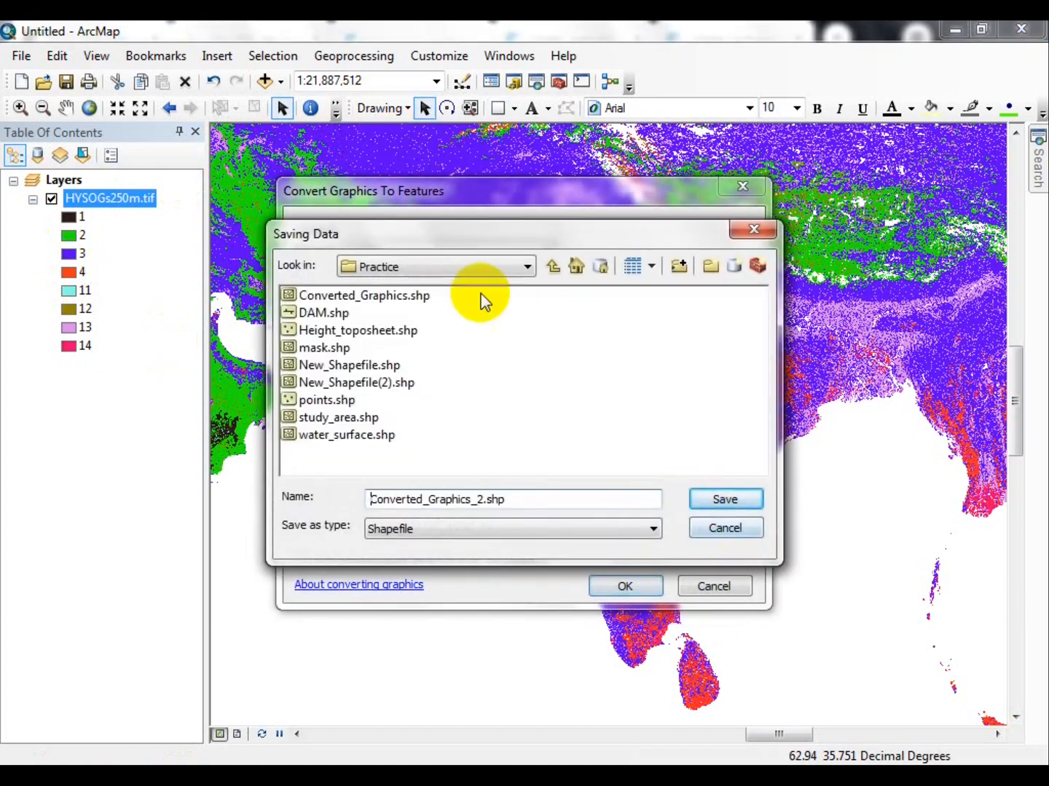
{"action": "left_click", "coordinate": [437, 263]}
{"action": "left_click", "coordinate": [413, 354]}
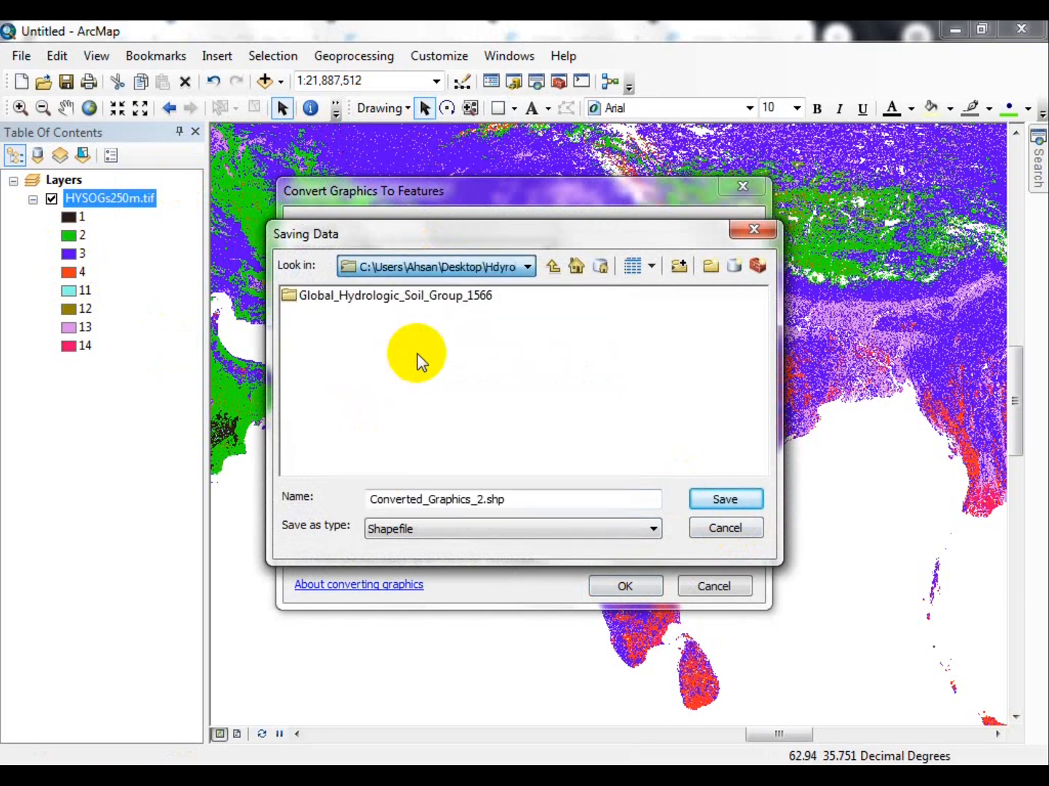
{"action": "left_click_drag", "start_coordinate": [516, 503], "coordinate": [162, 526]}
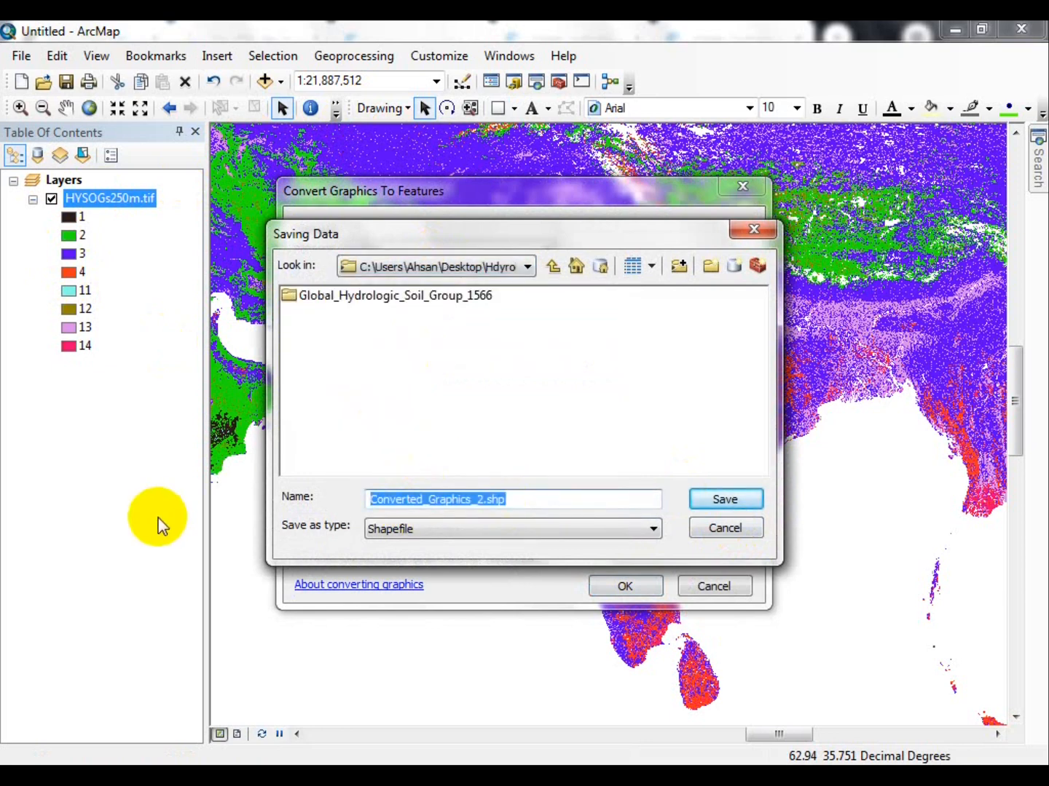
{"action": "type", "text": "study_area"}
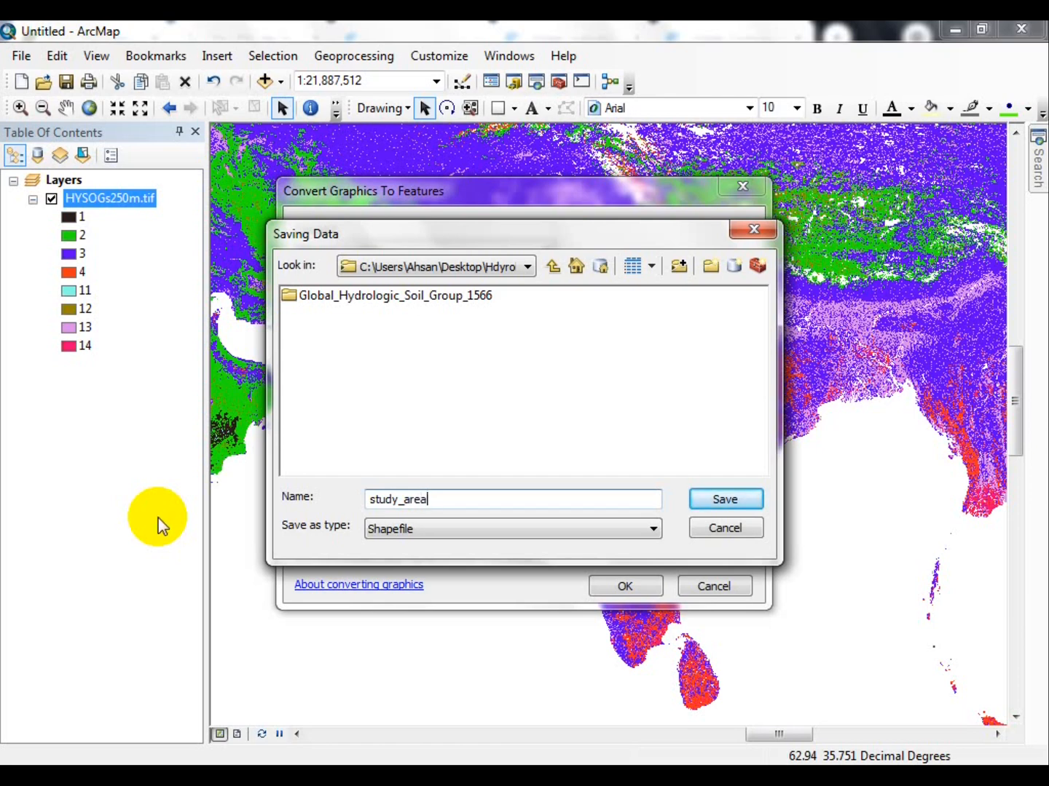
{"action": "left_click", "coordinate": [707, 499]}
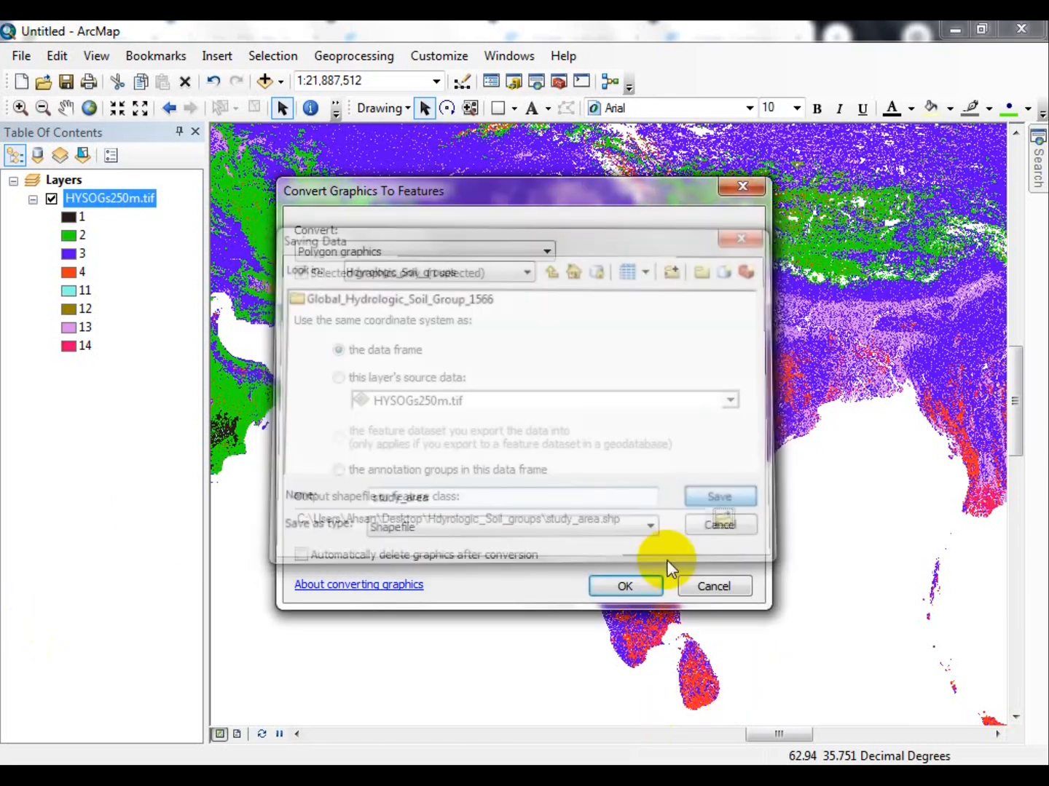
Step: Run the graphics conversion, adding the study_area shapefile to the map, and delete the original rectangle graphic
{"action": "left_click", "coordinate": [620, 586]}
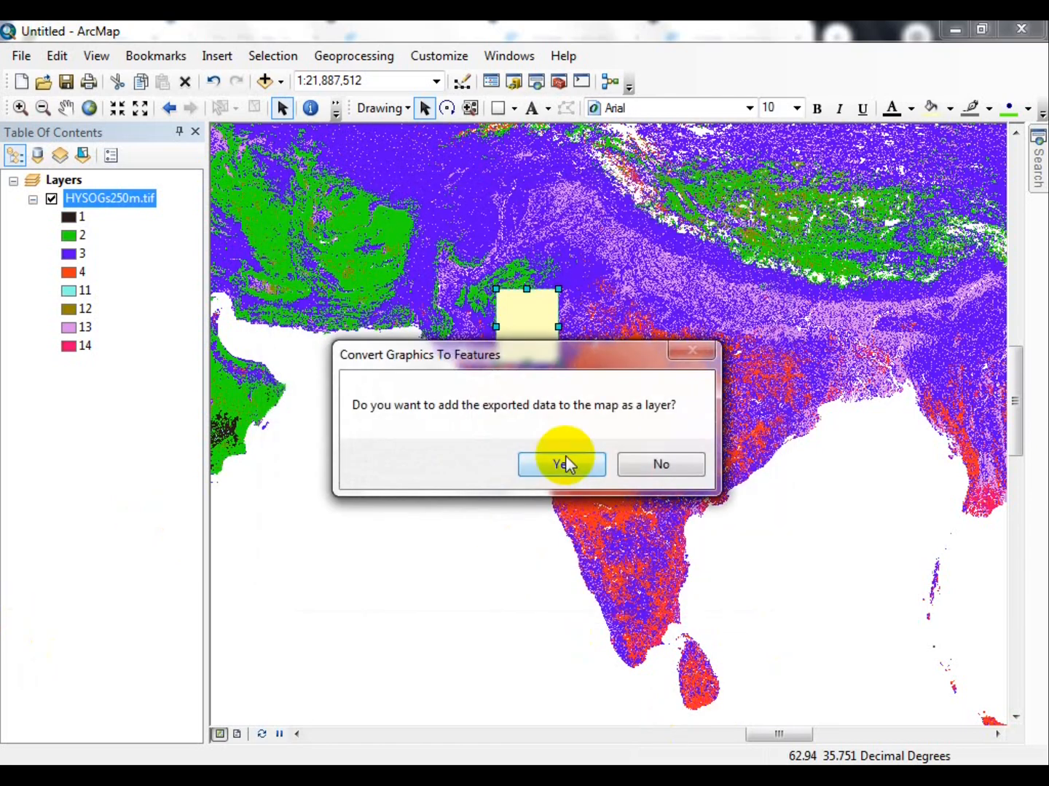
{"action": "left_click", "coordinate": [566, 459]}
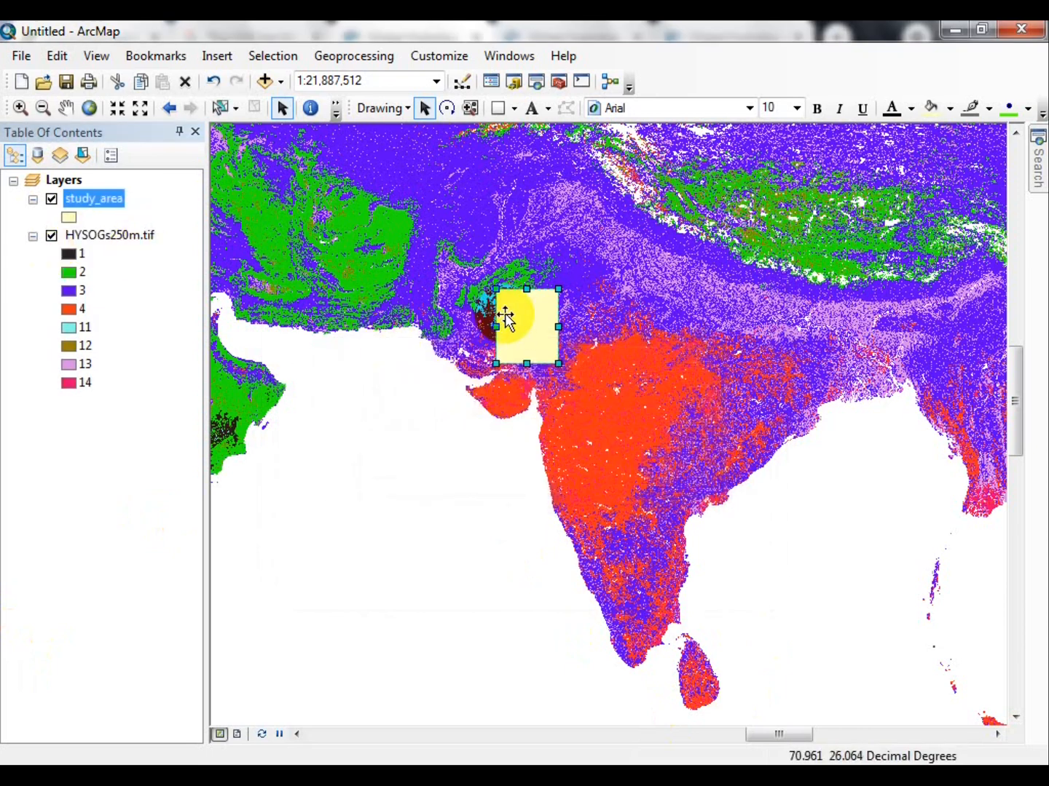
{"action": "key", "text": "Delete"}
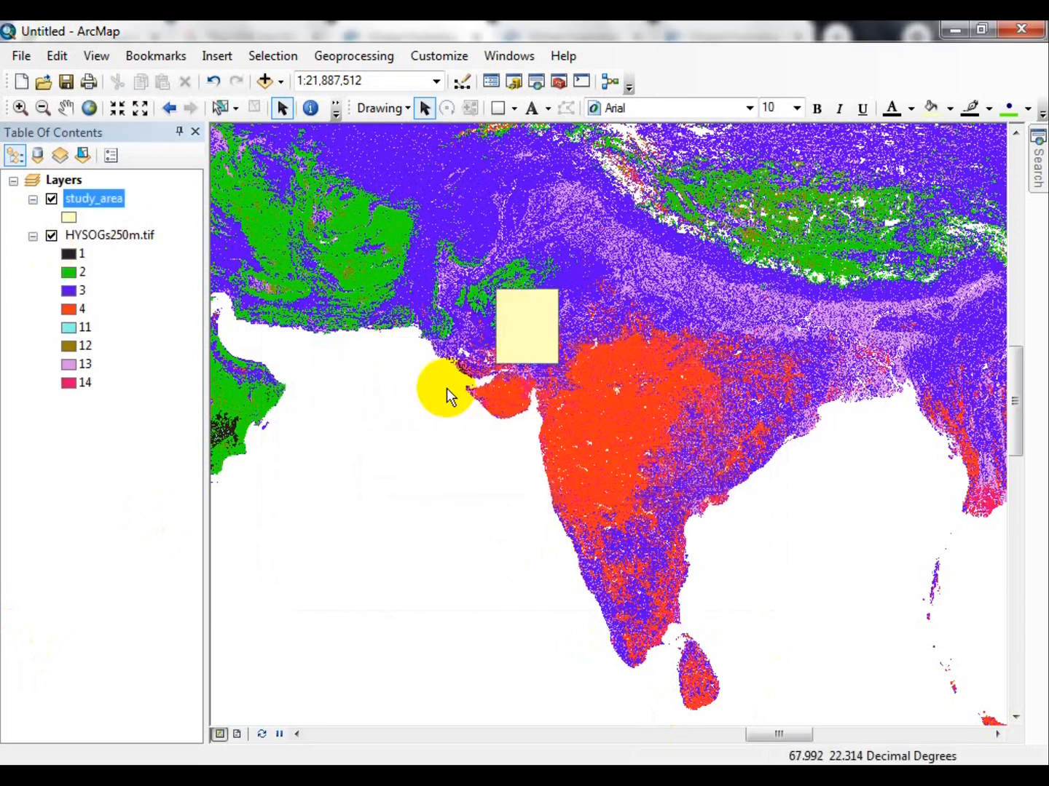
Step: Search the geoprocessing tools for "clip" and open the Clip (Data Management) tool
{"action": "left_click", "coordinate": [535, 80]}
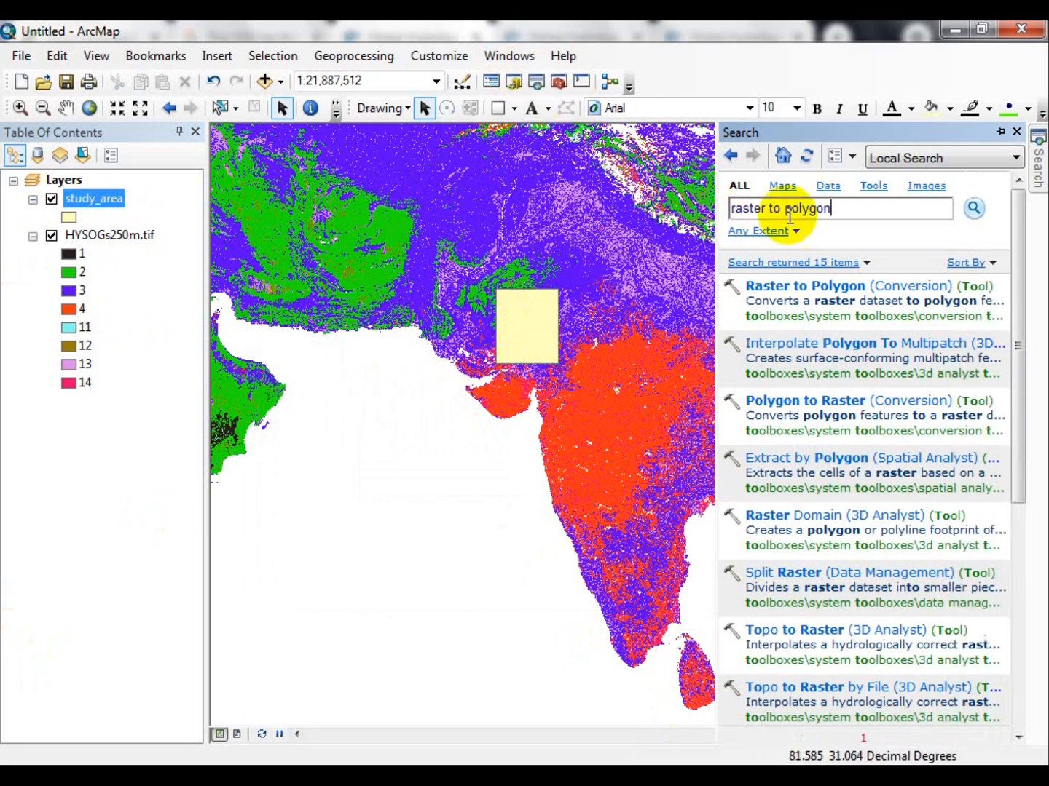
{"action": "left_click_drag", "start_coordinate": [859, 211], "coordinate": [638, 206]}
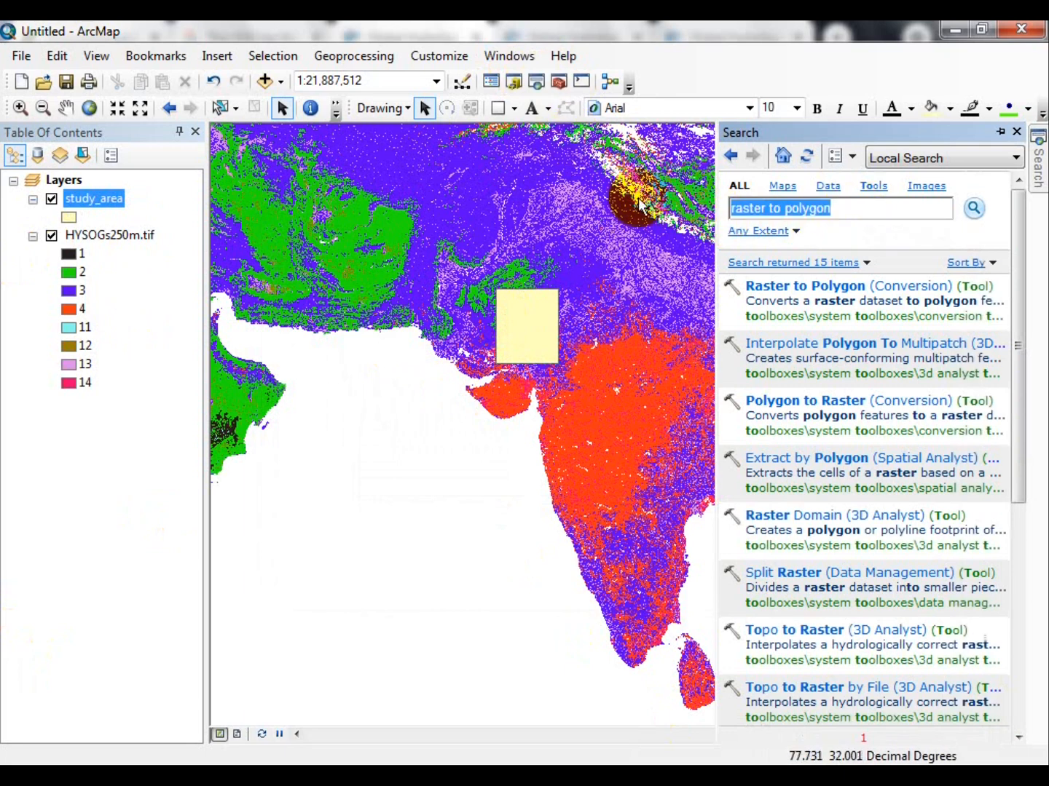
{"action": "key", "text": "BackSpace"}
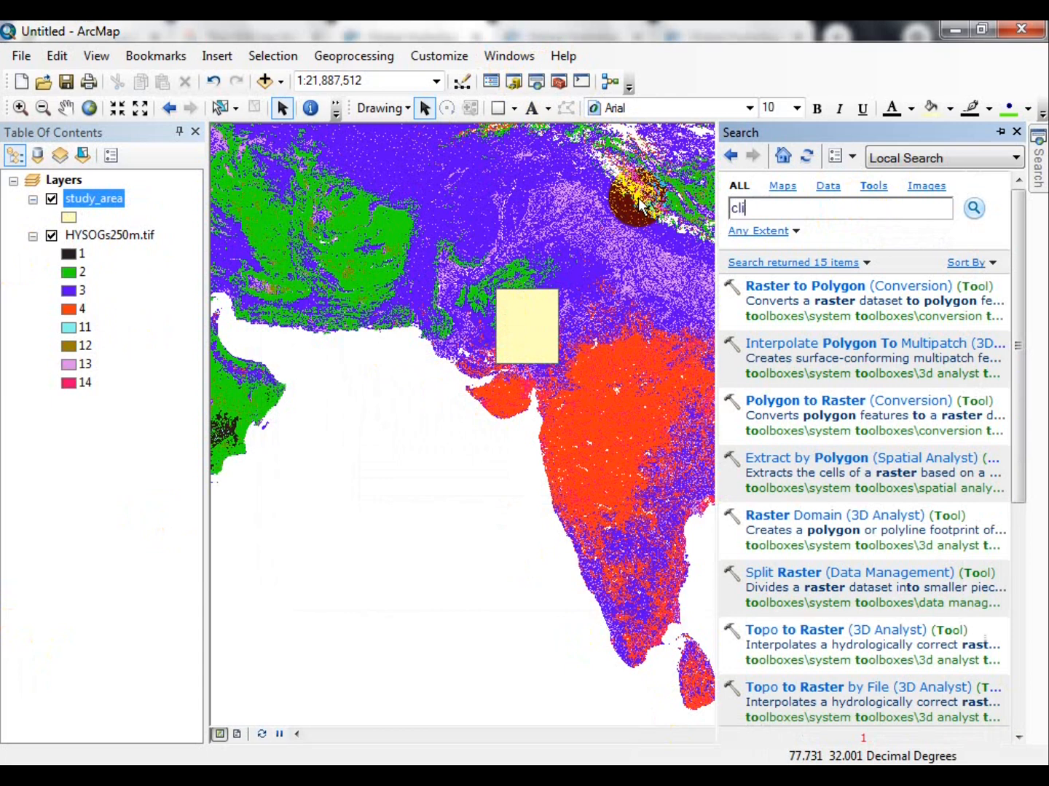
{"action": "key", "text": "Return"}
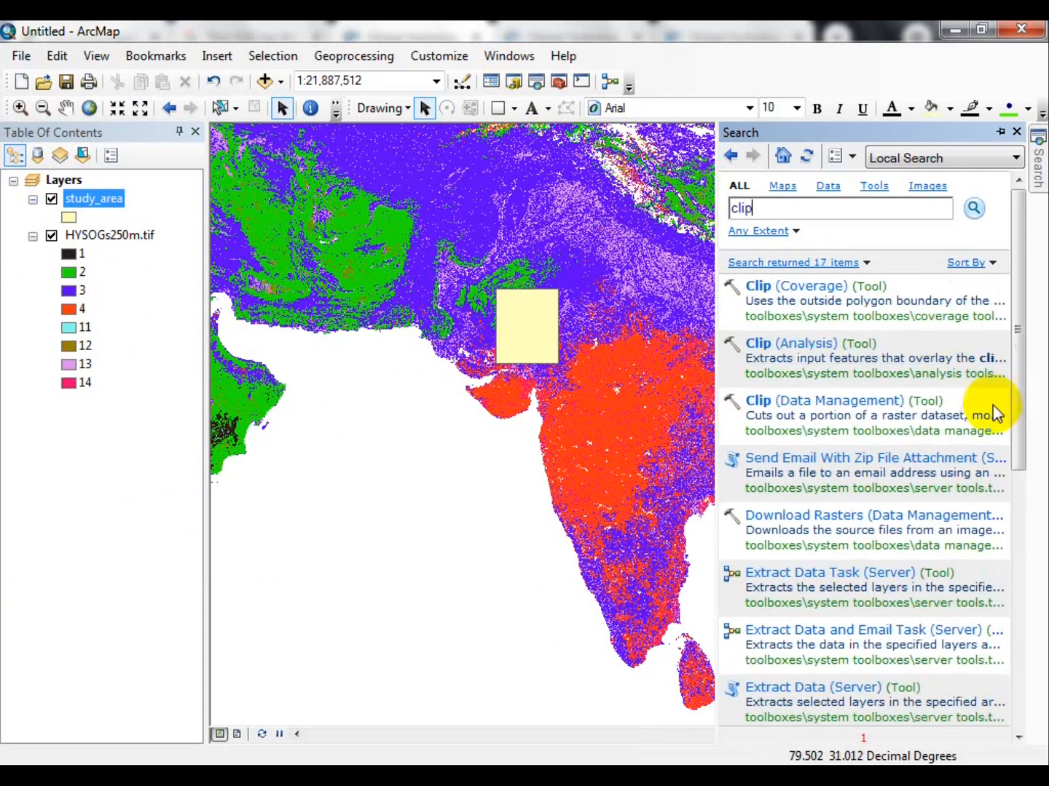
{"action": "left_click", "coordinate": [792, 400]}
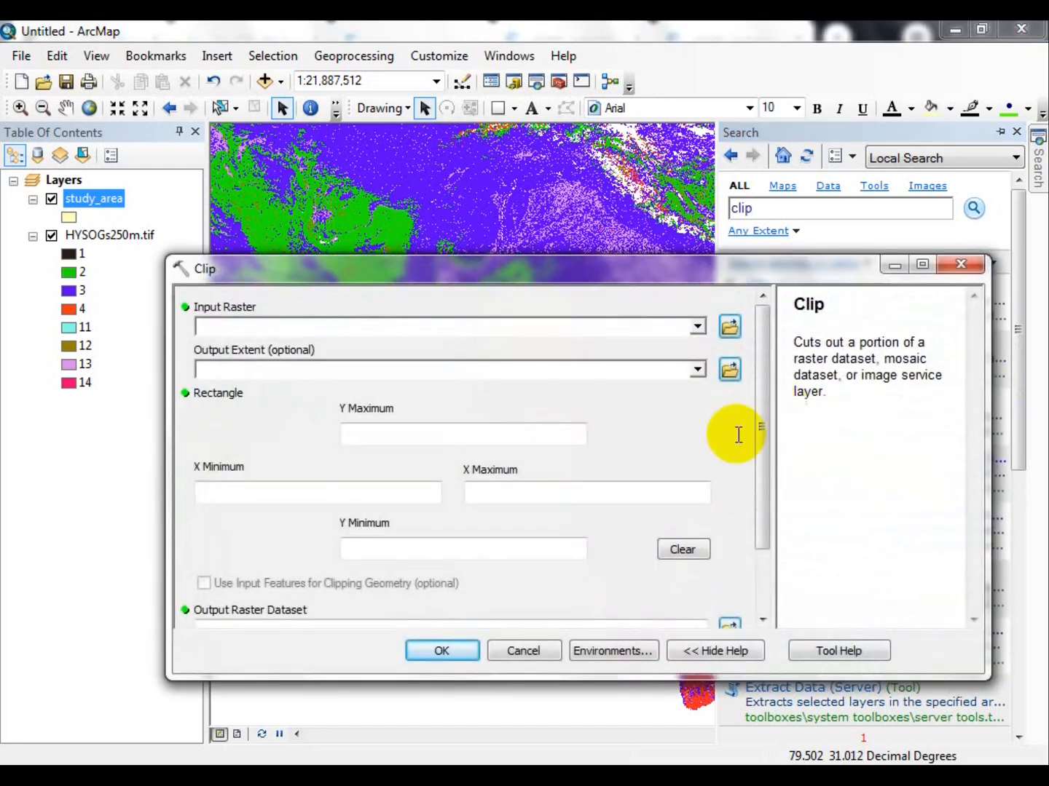
Step: Set the Clip input raster to HYSOGs250m.tif and its output extent to study_area
{"action": "left_click", "coordinate": [696, 325]}
{"action": "left_click", "coordinate": [275, 348]}
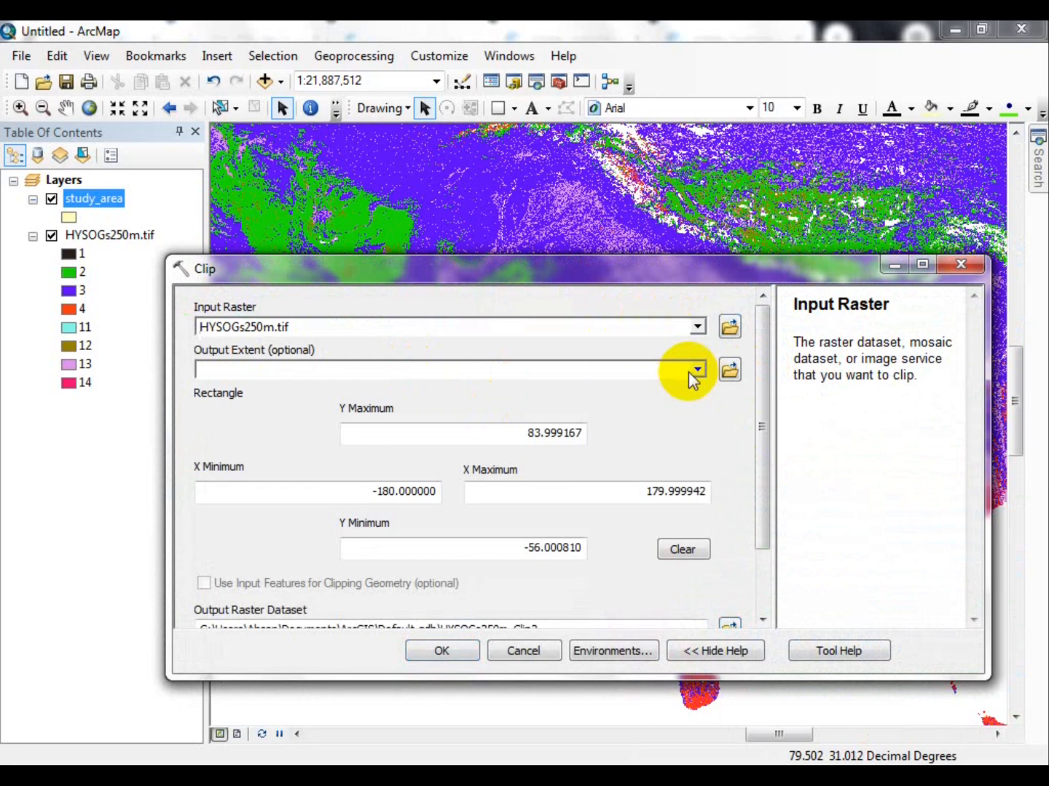
{"action": "left_click", "coordinate": [697, 370]}
{"action": "left_click", "coordinate": [265, 390]}
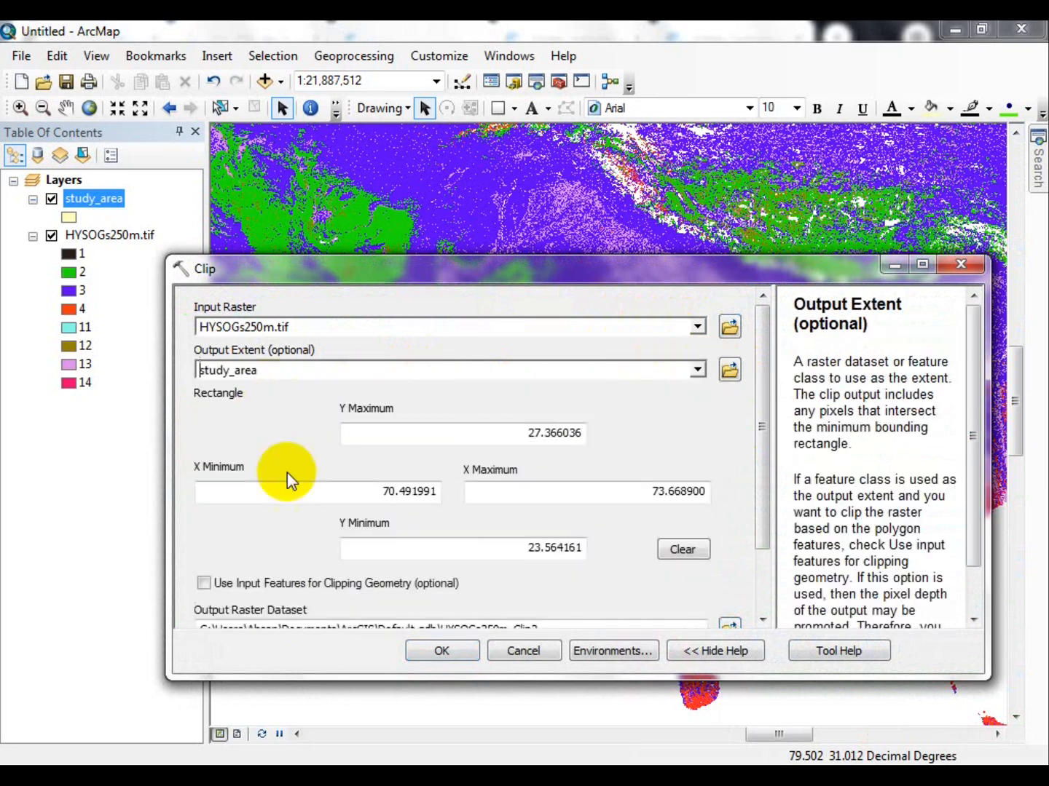
Step: Set the Clip output raster dataset to "clip" in the Hdyrologic_Soil_groups folder
{"action": "left_click_drag", "start_coordinate": [766, 418], "coordinate": [767, 492]}
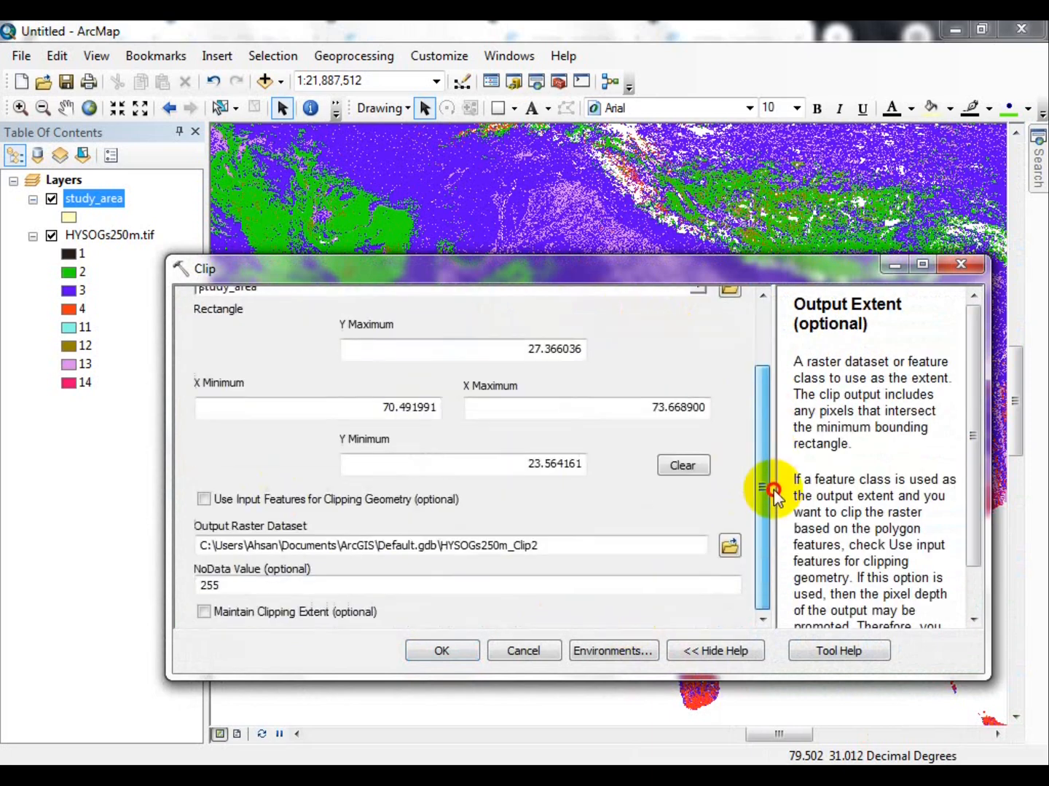
{"action": "left_click", "coordinate": [728, 548]}
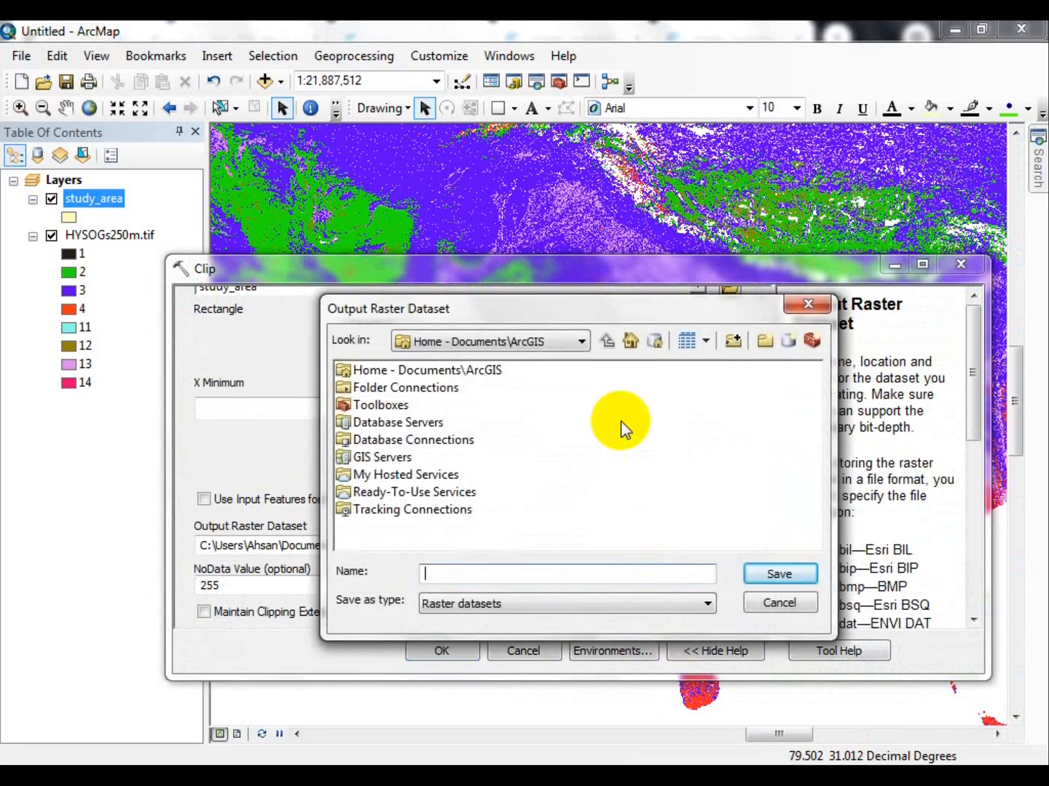
{"action": "double_click", "coordinate": [431, 388]}
{"action": "left_click", "coordinate": [426, 406]}
{"action": "double_click", "coordinate": [425, 406]}
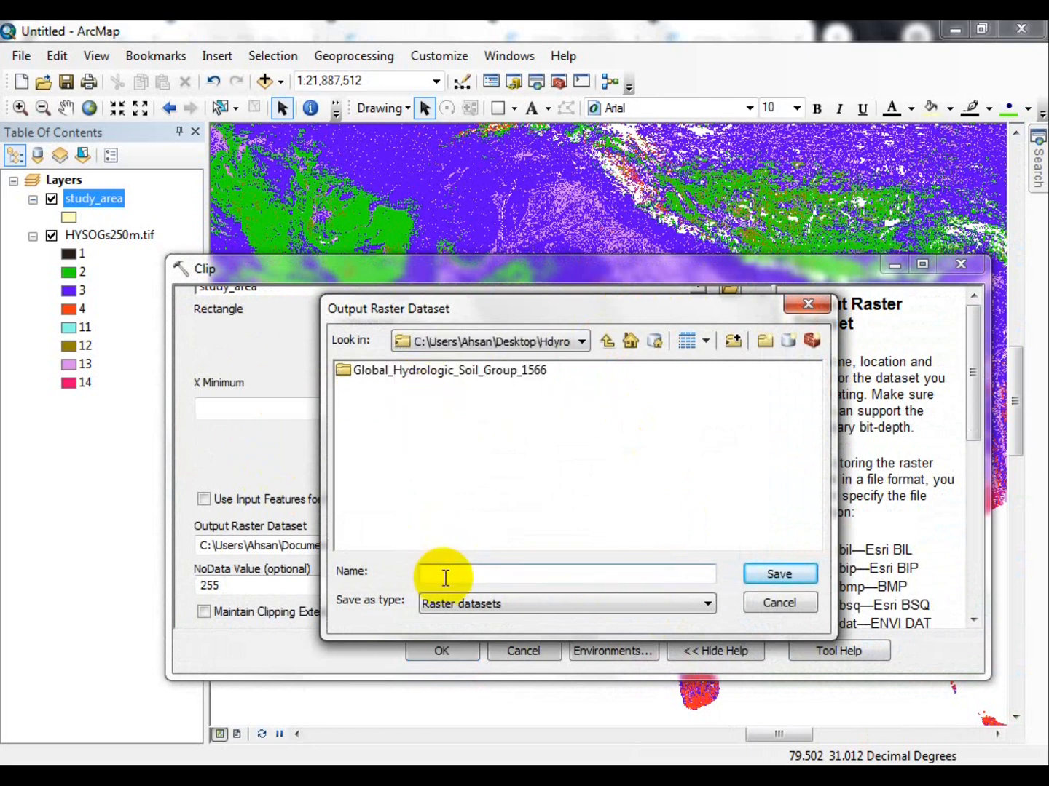
{"action": "left_click", "coordinate": [607, 339]}
{"action": "left_click", "coordinate": [505, 405]}
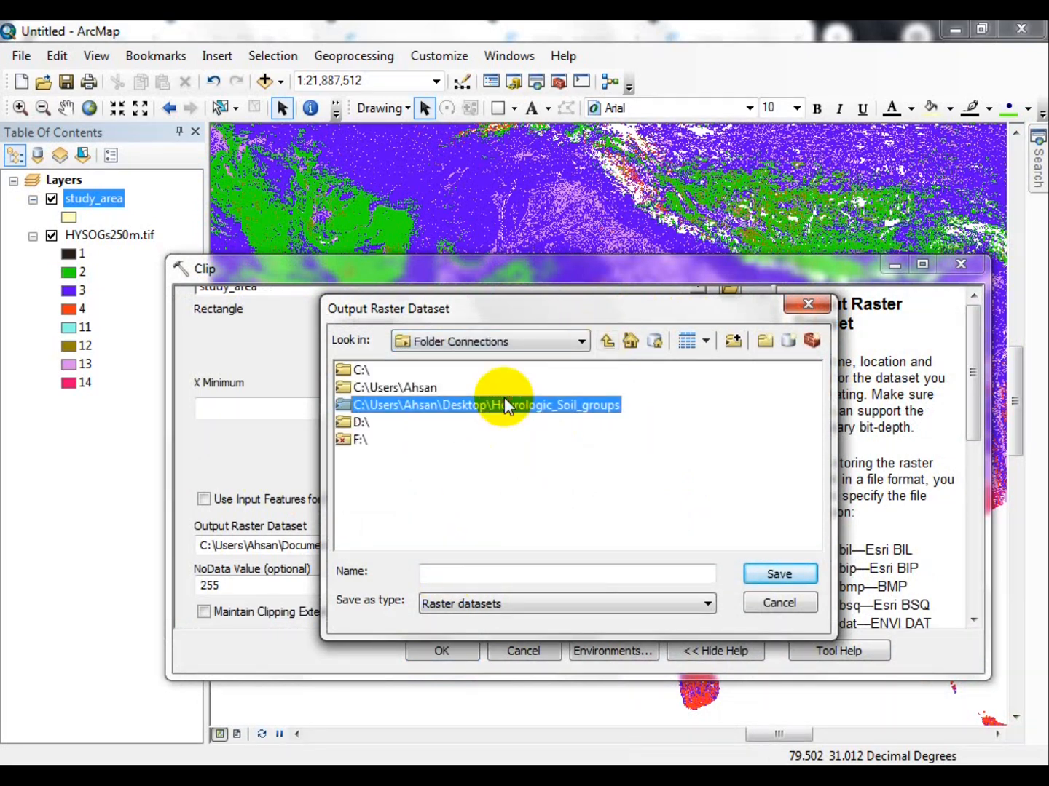
{"action": "double_click", "coordinate": [358, 408]}
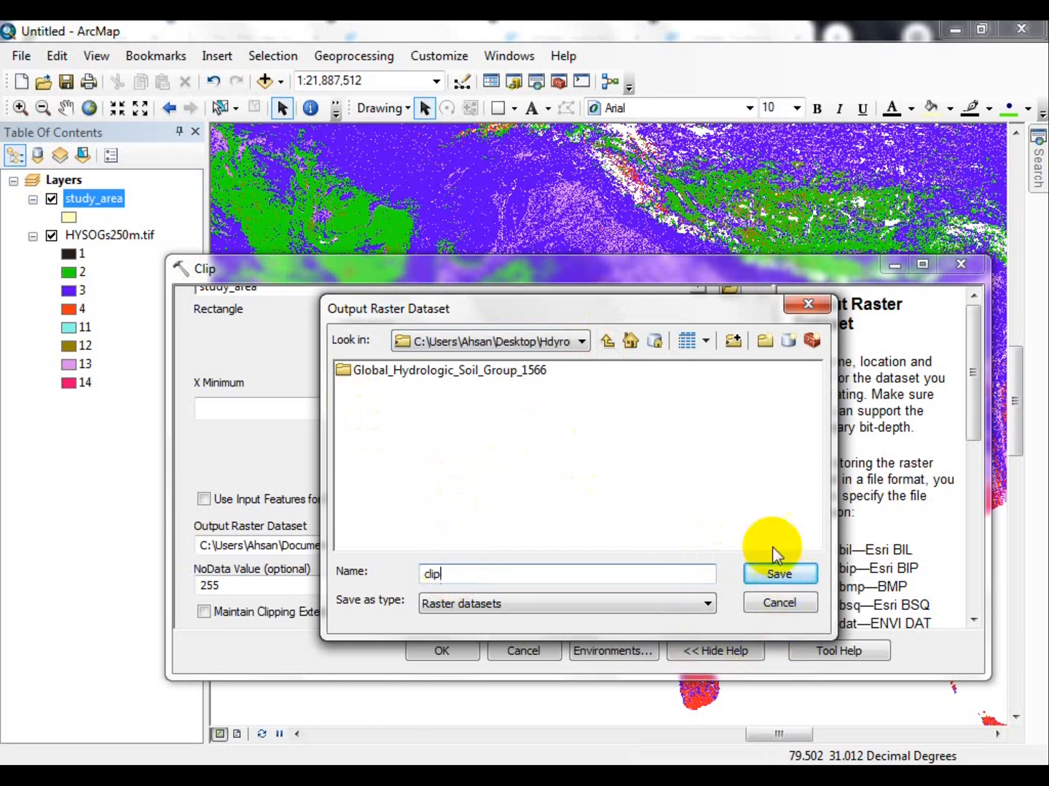
{"action": "left_click", "coordinate": [777, 574]}
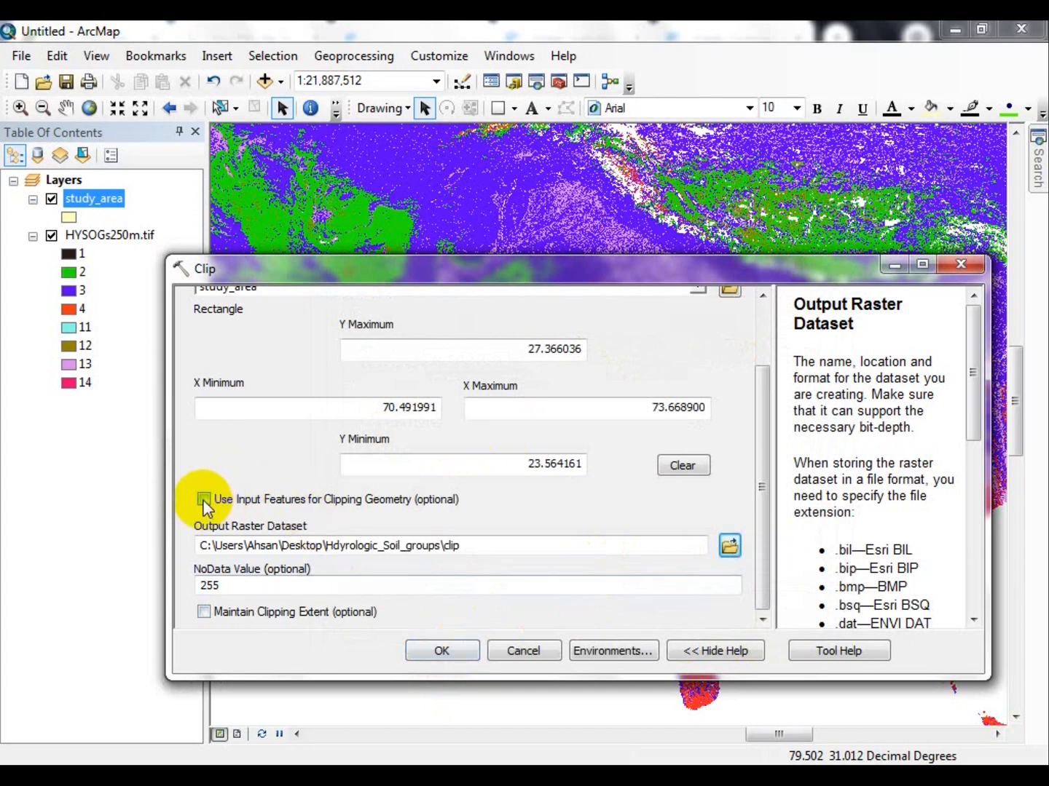
Step: Enable the use of input features for the clipping geometry and run the Clip tool
{"action": "left_click", "coordinate": [204, 501]}
{"action": "left_click", "coordinate": [439, 651]}
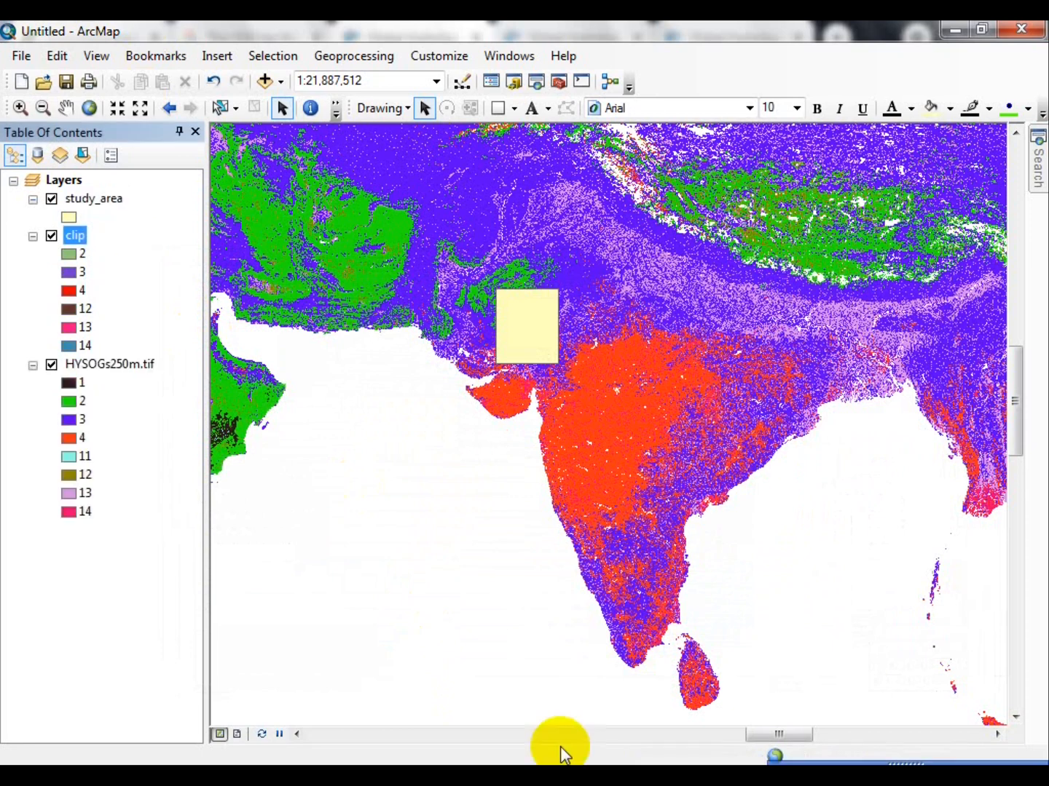
Step: Hide the HYSOGs250m.tif and study_area layers and zoom in on the clipped raster
{"action": "left_click", "coordinate": [50, 363]}
{"action": "left_click", "coordinate": [51, 199]}
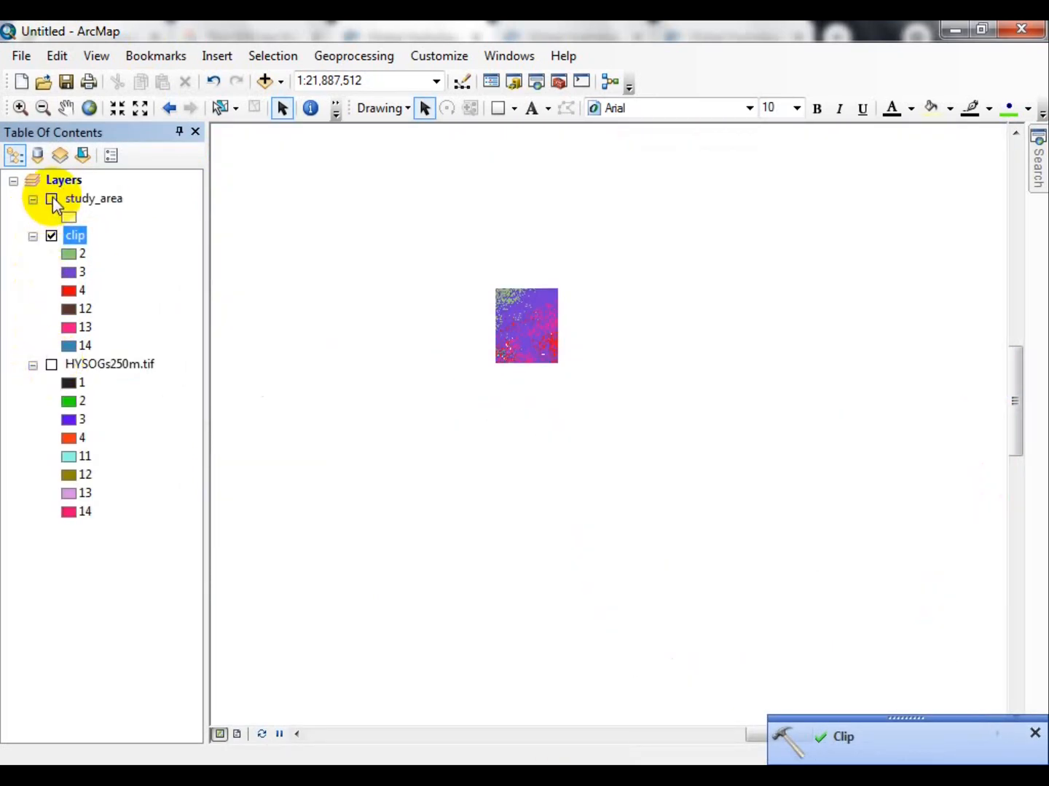
{"action": "left_click", "coordinate": [20, 108]}
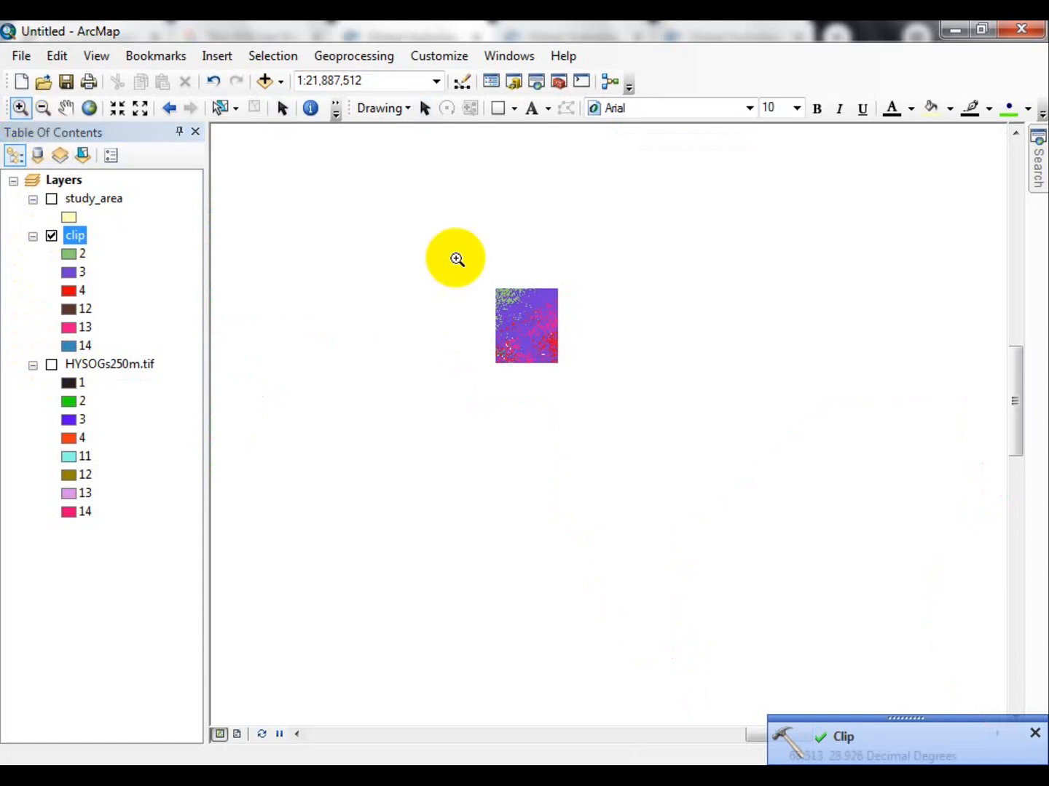
{"action": "left_click_drag", "start_coordinate": [457, 257], "coordinate": [616, 412]}
{"action": "left_click_drag", "start_coordinate": [357, 190], "coordinate": [744, 593]}
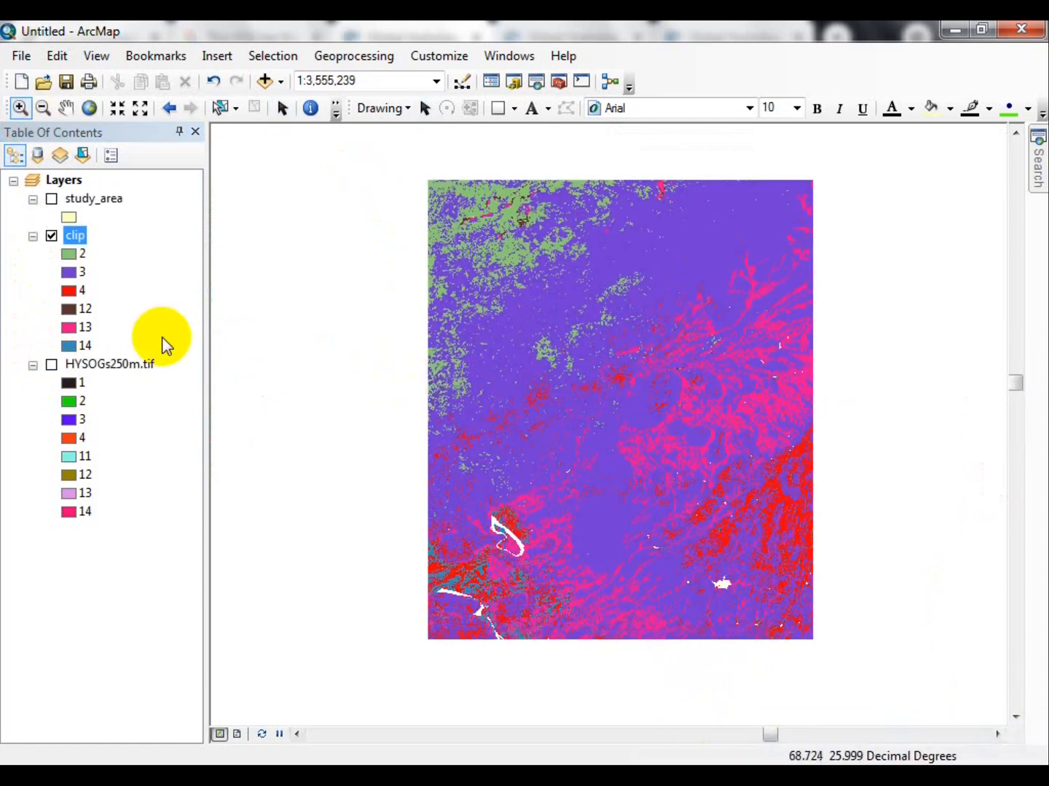
Step: Open the clip raster's attribute table and add a text field named Soil_group with a length of 20
{"action": "right_click", "coordinate": [68, 245]}
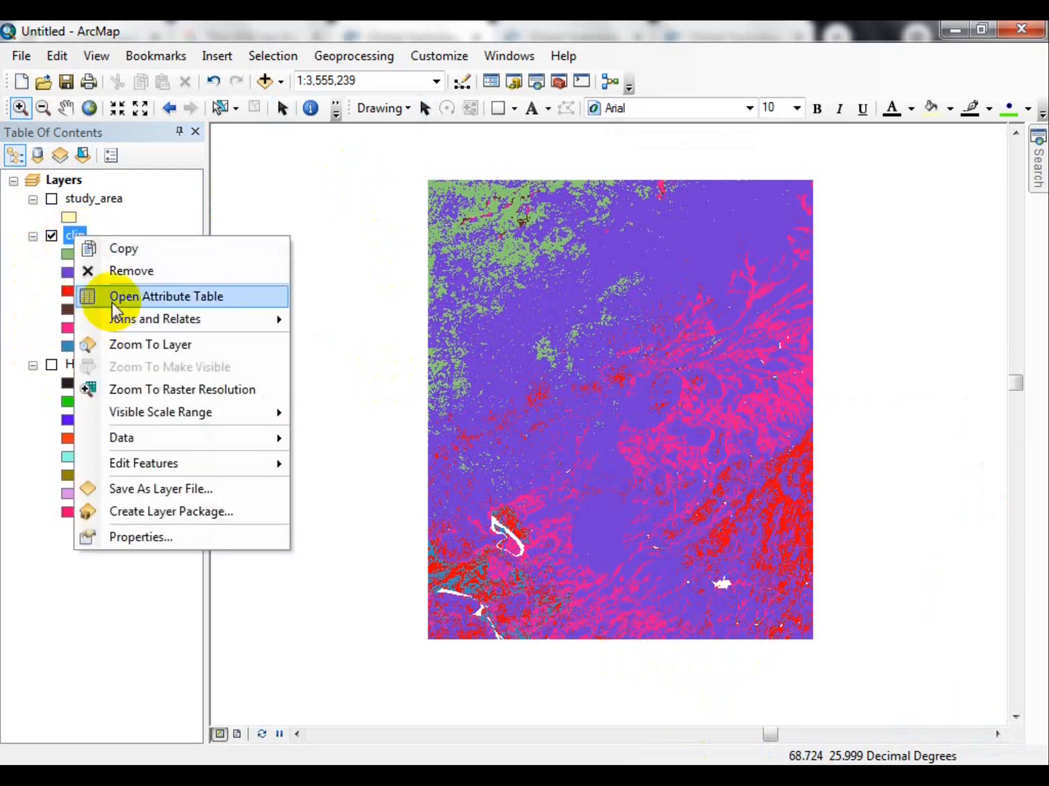
{"action": "left_click", "coordinate": [114, 305]}
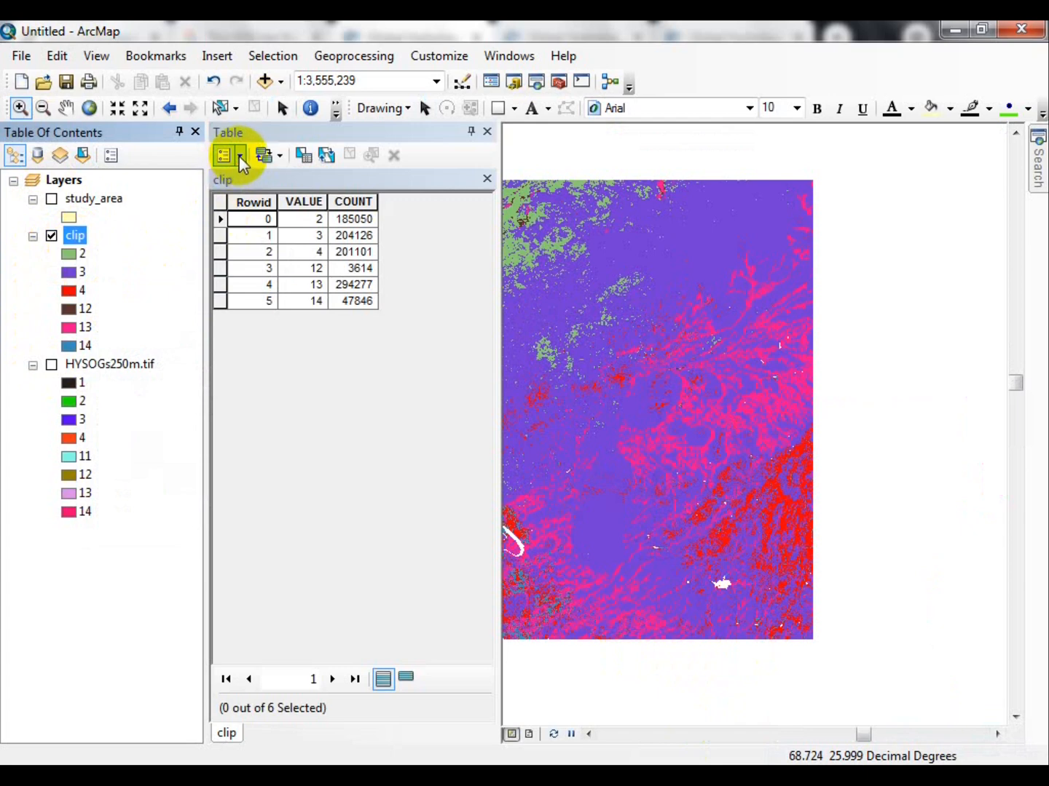
{"action": "left_click", "coordinate": [239, 156]}
{"action": "left_click", "coordinate": [272, 300]}
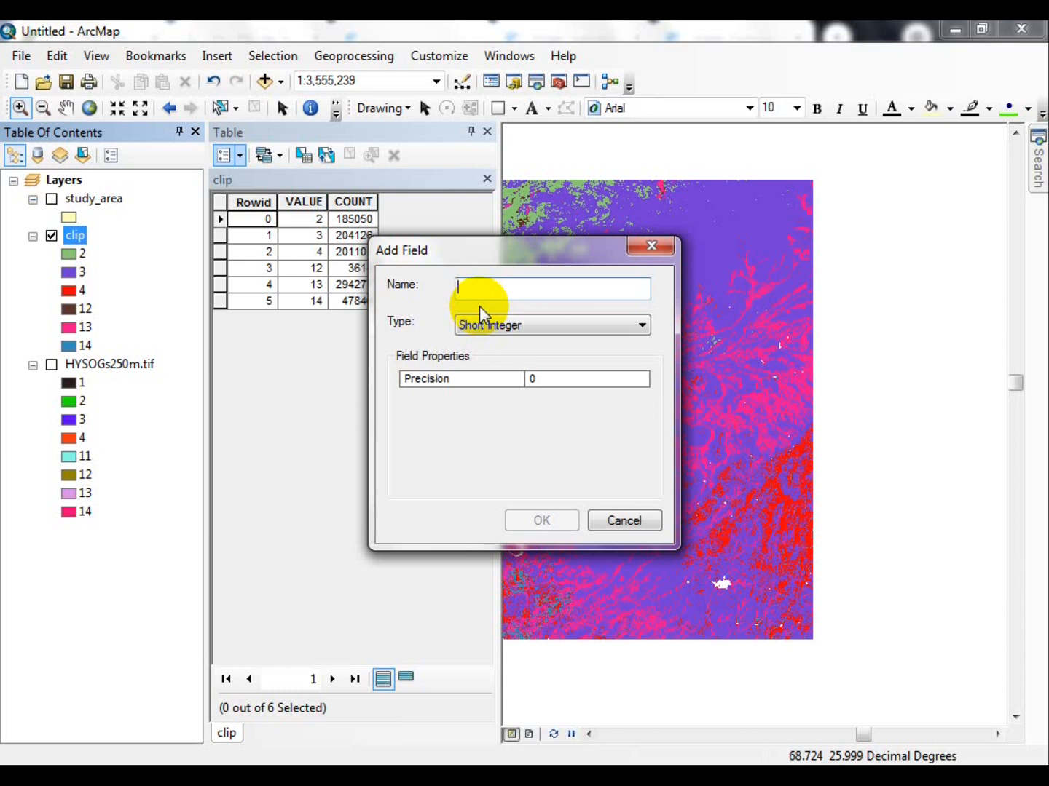
{"action": "type", "text": "Soil_group"}
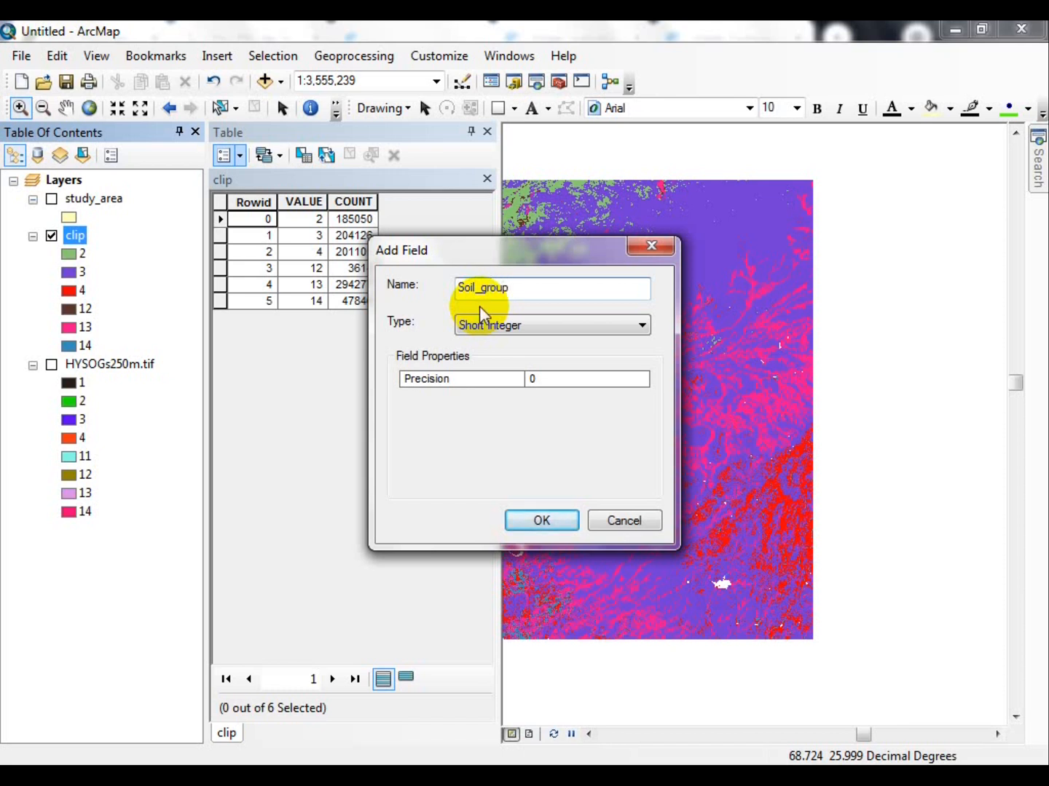
{"action": "left_click", "coordinate": [491, 326]}
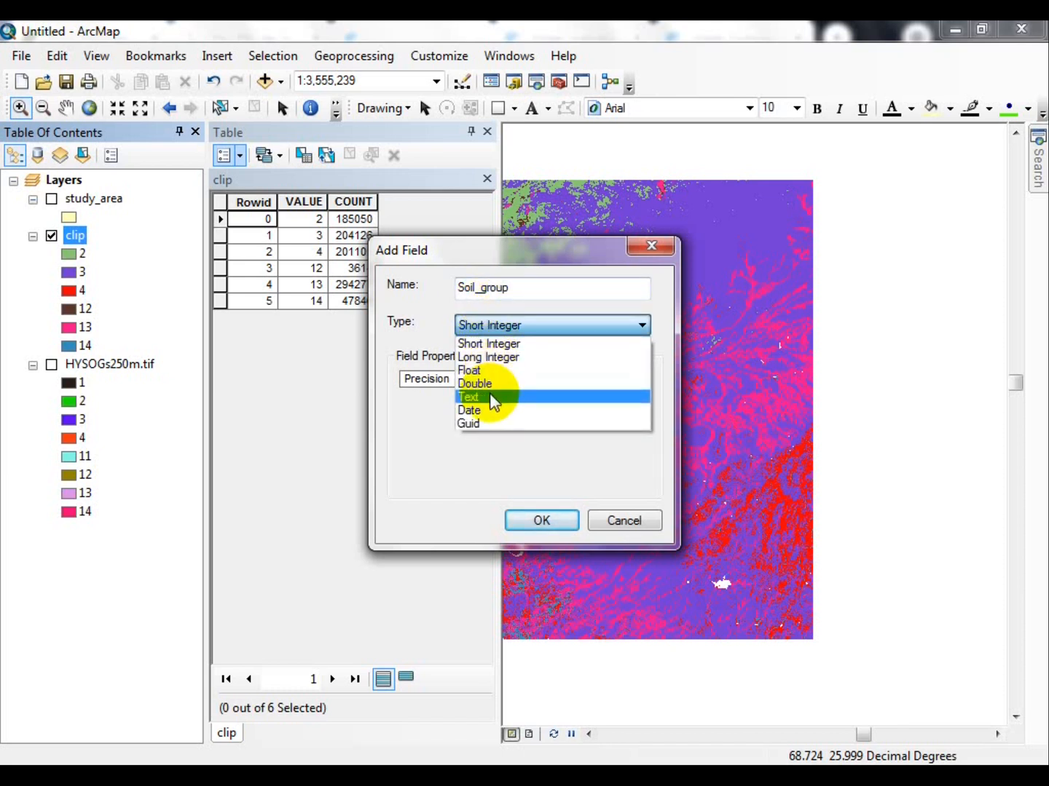
{"action": "left_click", "coordinate": [491, 397]}
{"action": "left_click", "coordinate": [583, 377]}
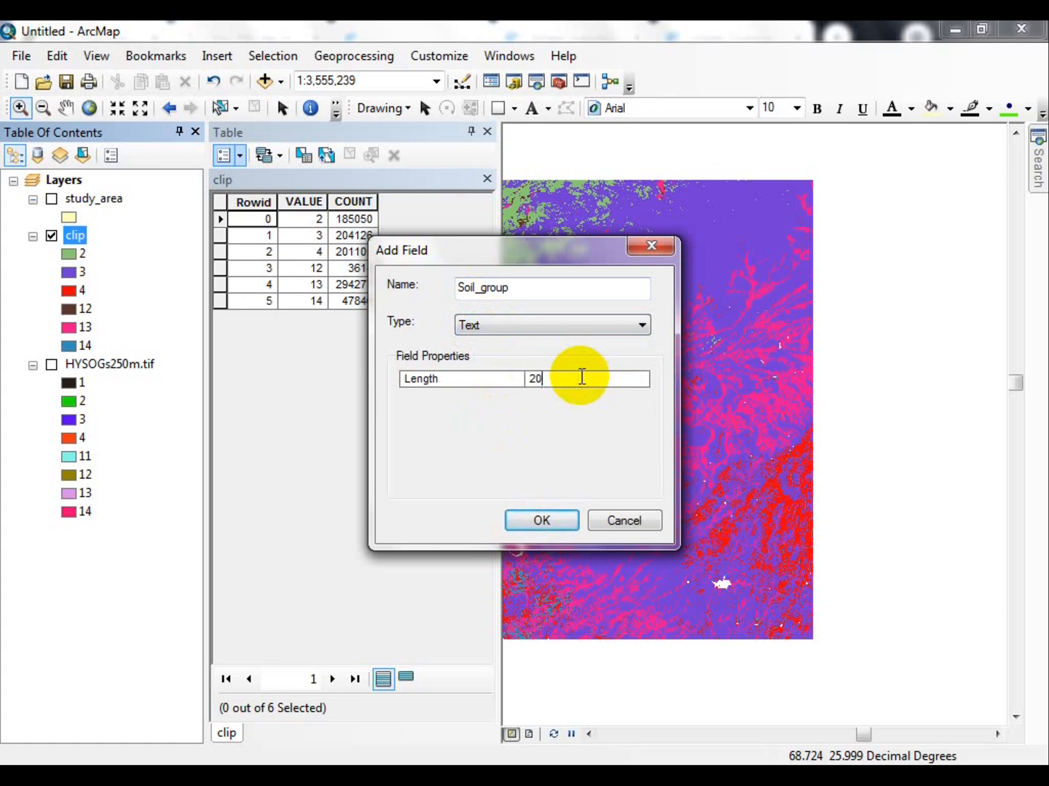
{"action": "left_click", "coordinate": [542, 520]}
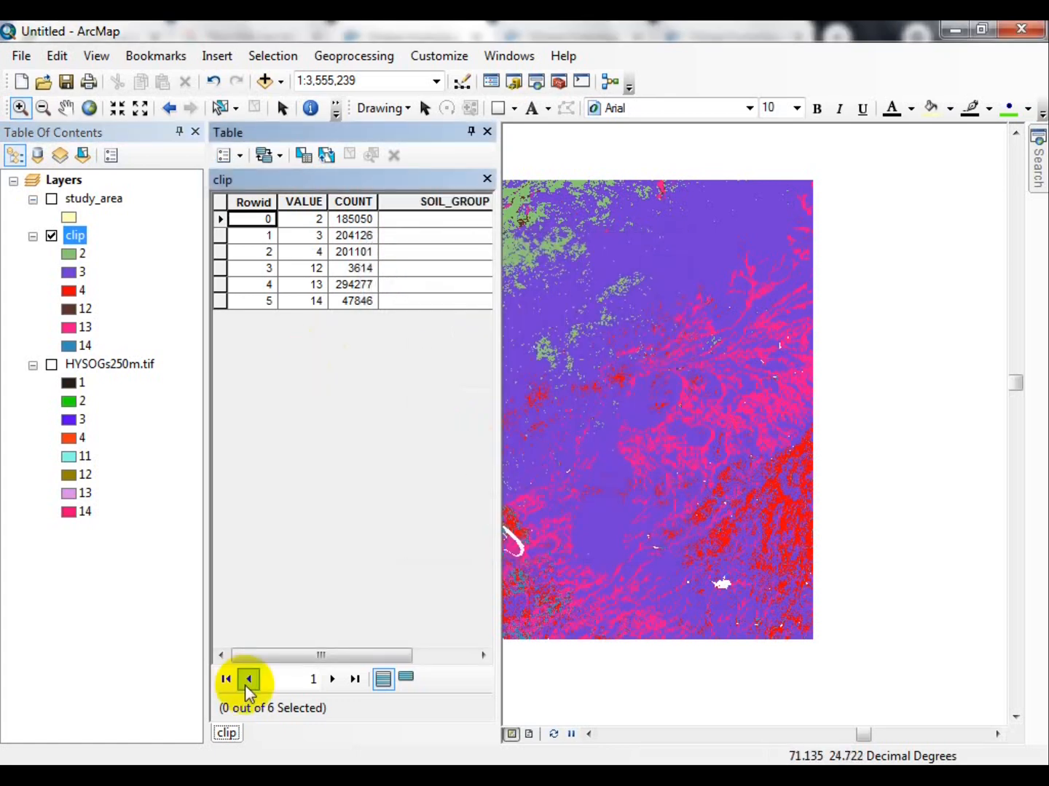
Step: Switch to the browser to look up each pixel value's hydrologic soil group in the Global Hydrologic Soil Group guide, and return to ArcMap
{"action": "left_click_drag", "start_coordinate": [336, 658], "coordinate": [384, 658]}
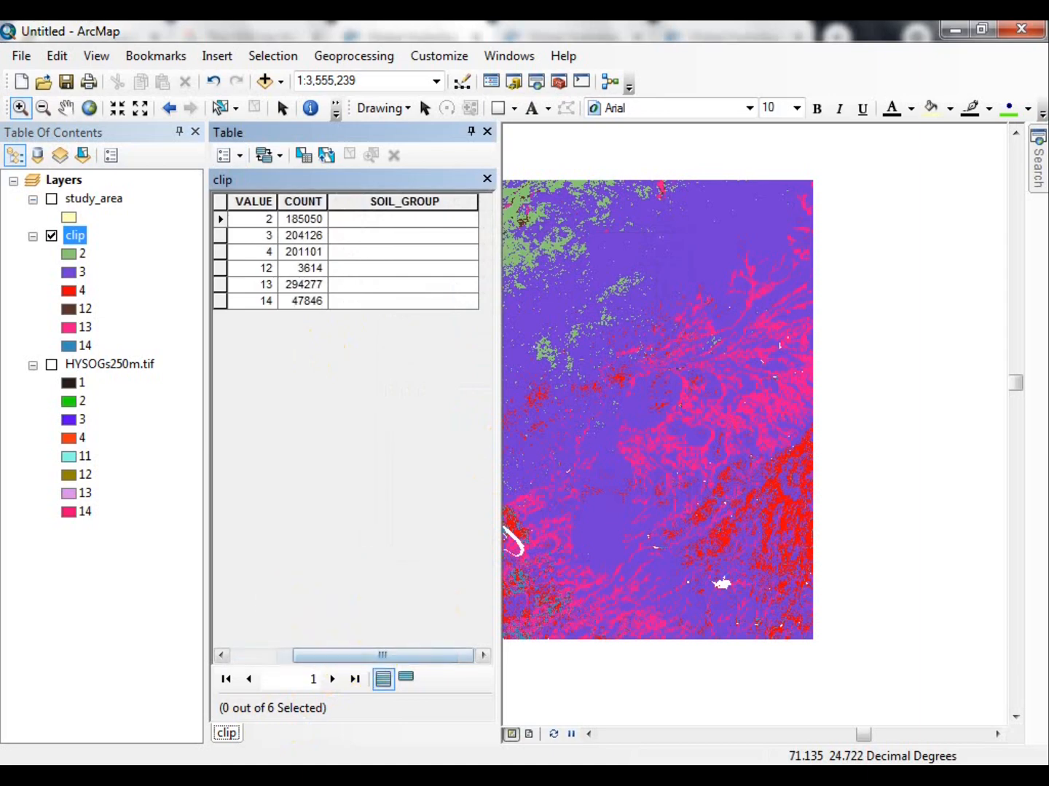
{"action": "left_click", "coordinate": [289, 777]}
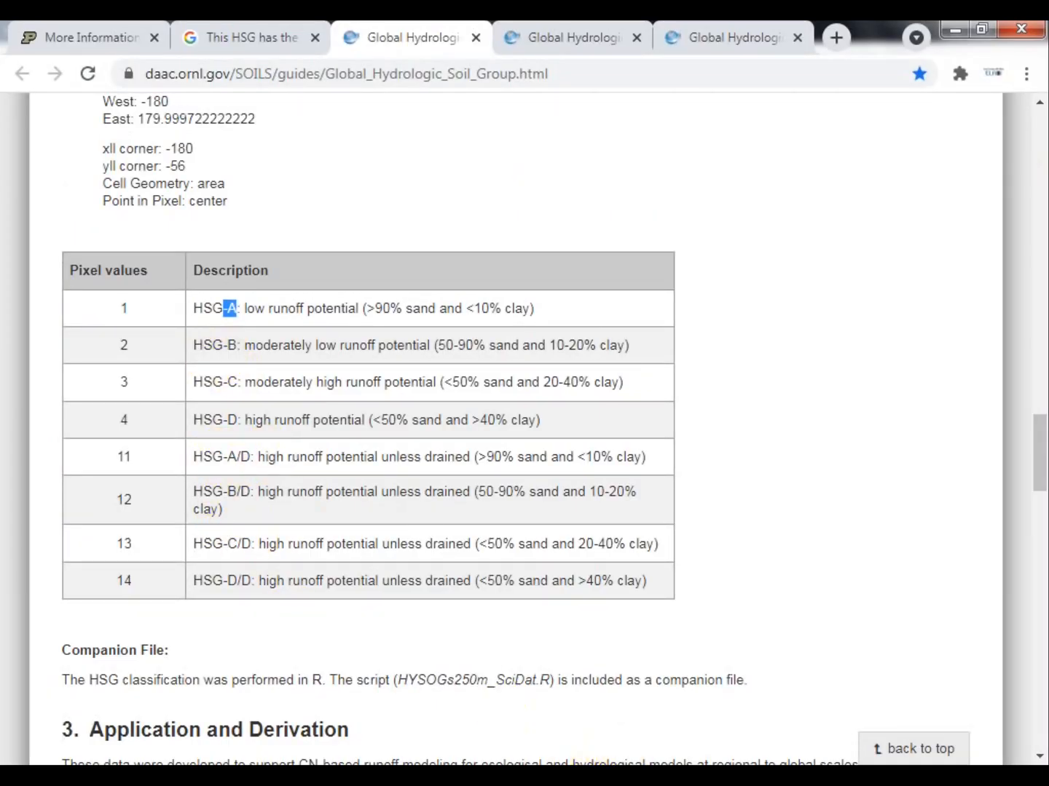
{"action": "left_click", "coordinate": [575, 777]}
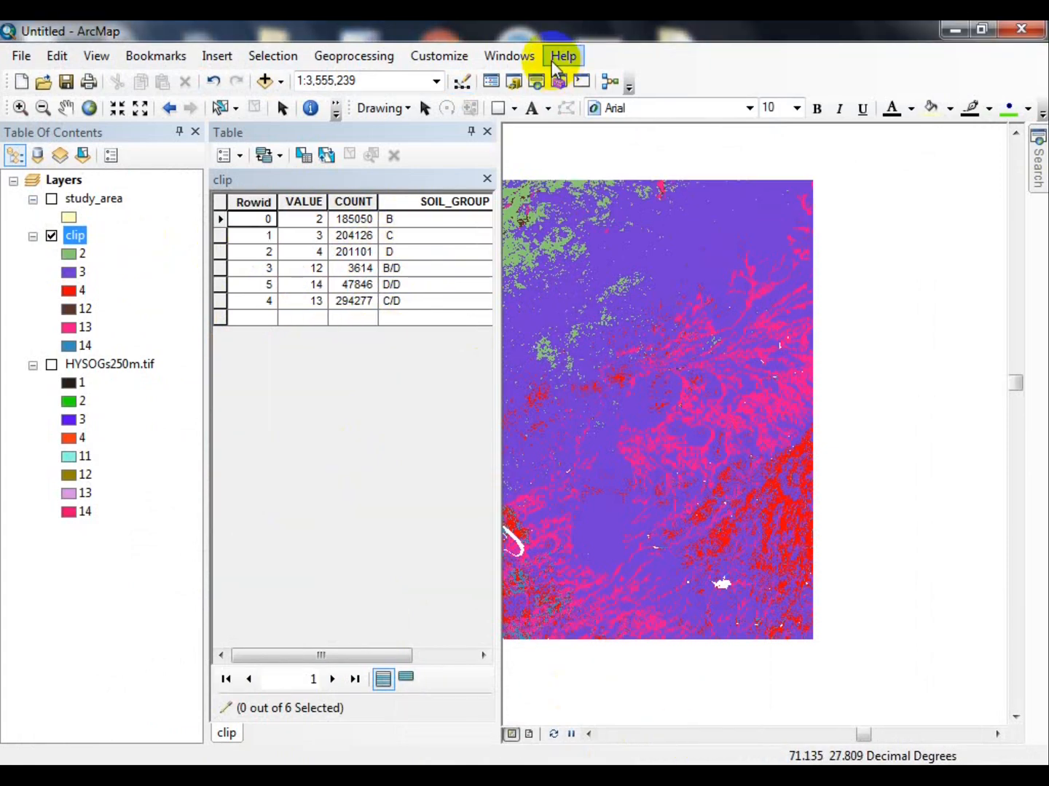
Step: Search for "raster to polygon", open the Raster to Polygon tool, and set its input raster to clip and its field to SOIL_GROUP
{"action": "left_click", "coordinate": [535, 78]}
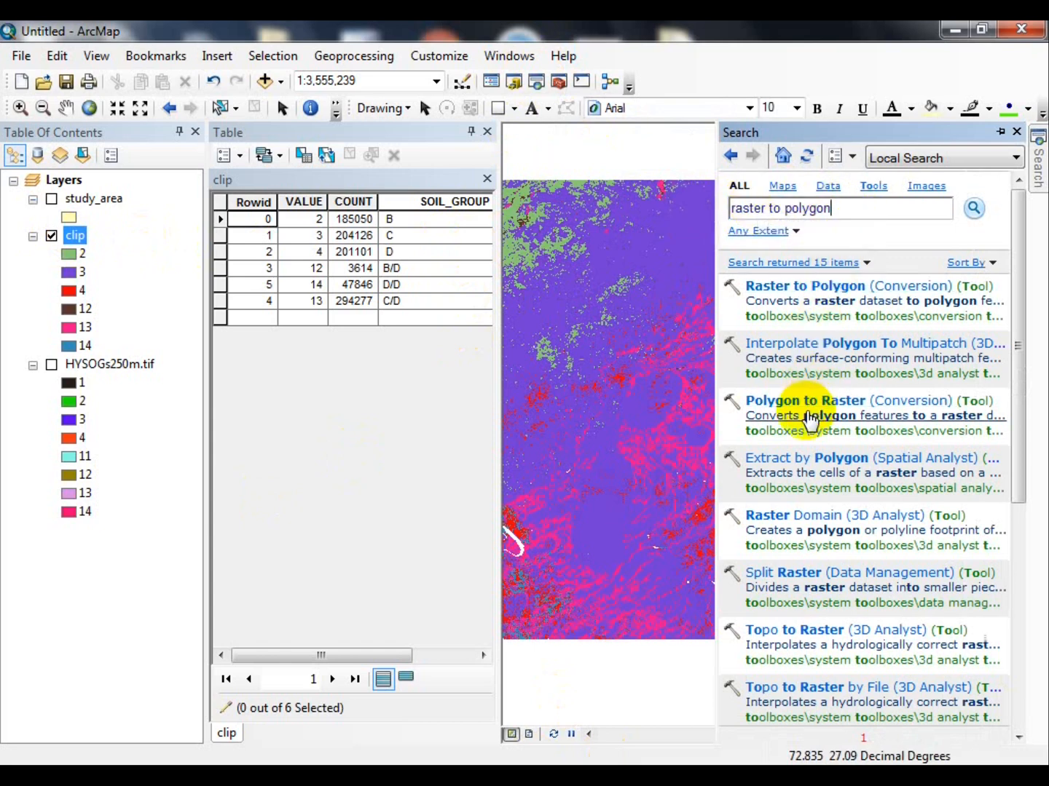
{"action": "left_click", "coordinate": [792, 285]}
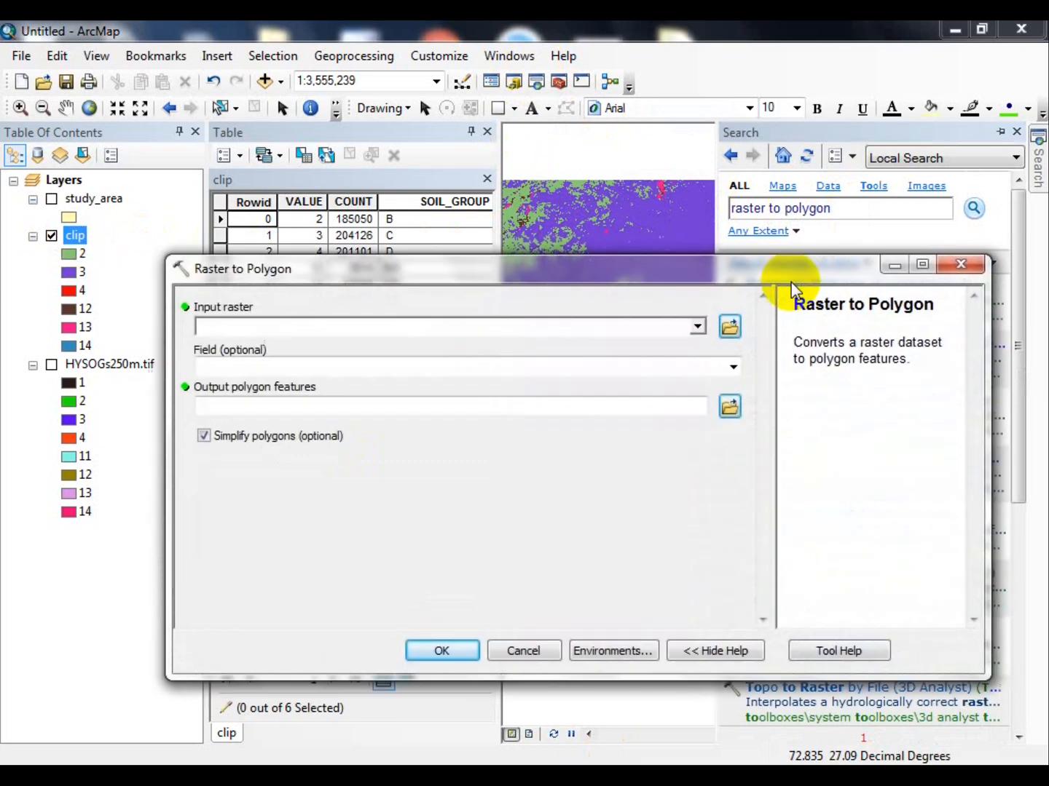
{"action": "left_click", "coordinate": [699, 326]}
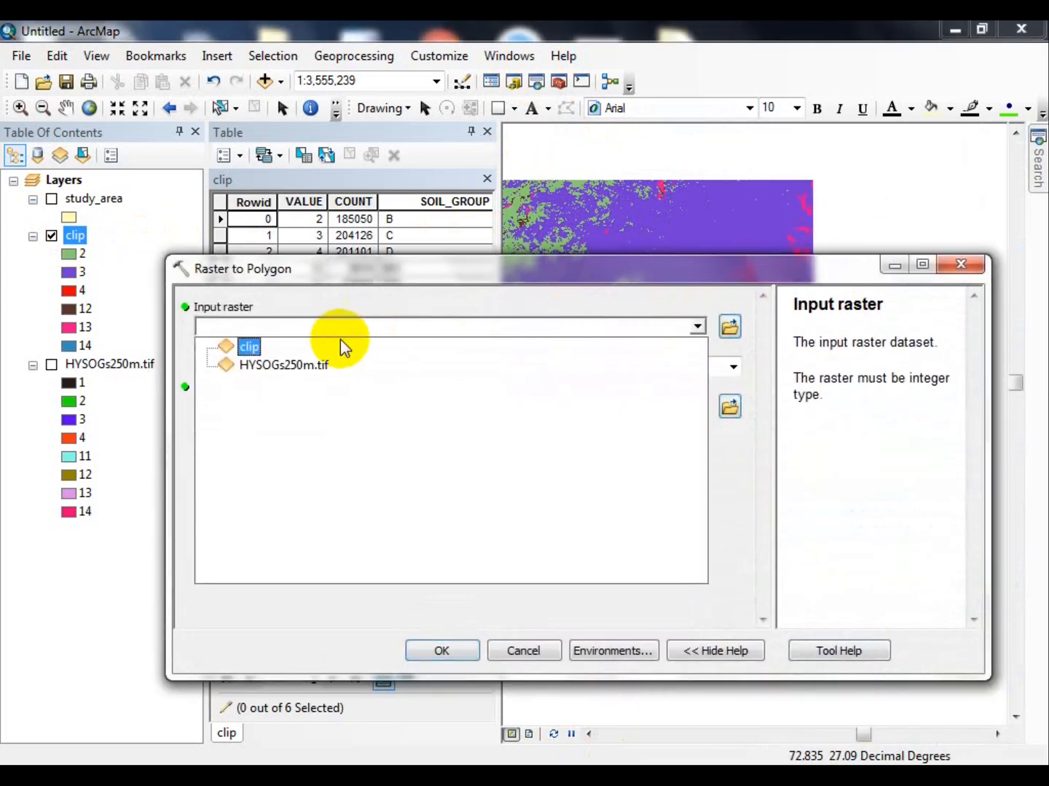
{"action": "left_click", "coordinate": [258, 354]}
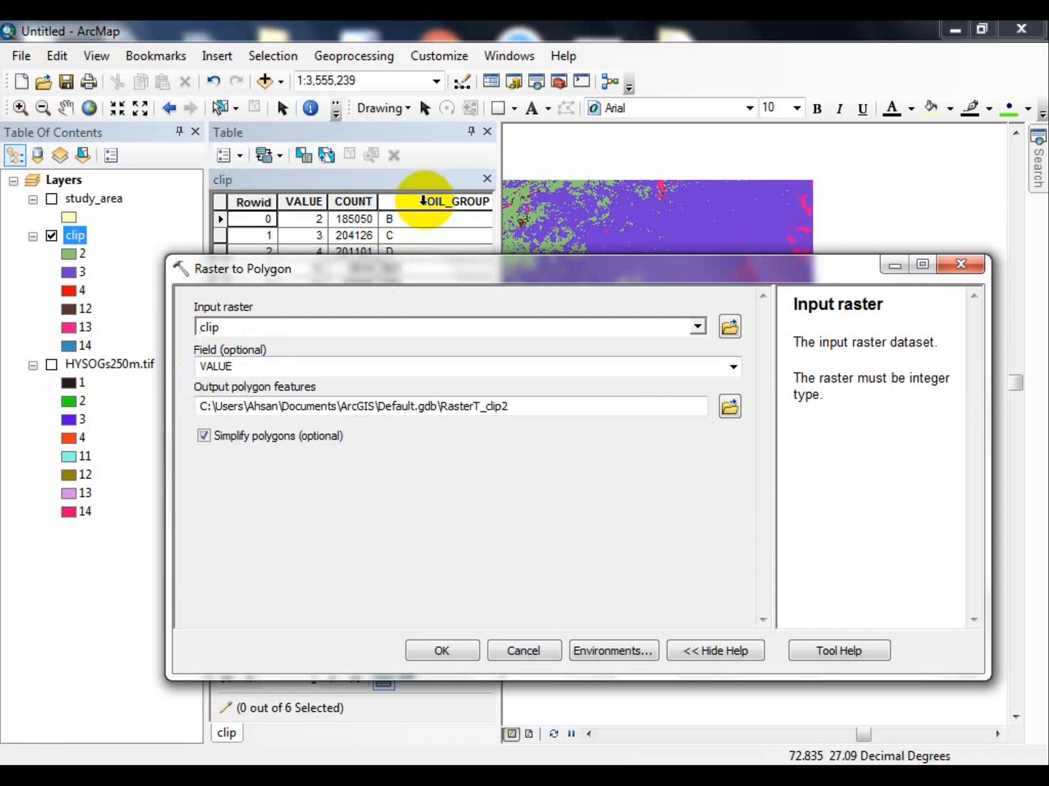
{"action": "left_click", "coordinate": [737, 365]}
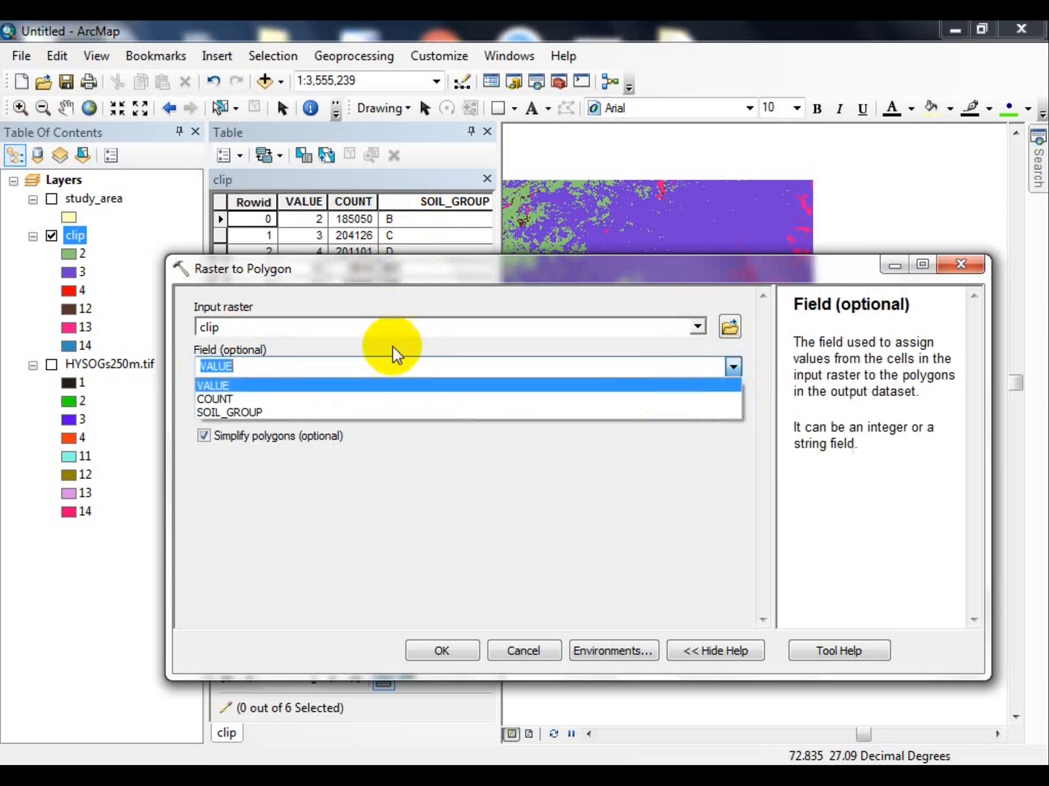
{"action": "left_click", "coordinate": [212, 416]}
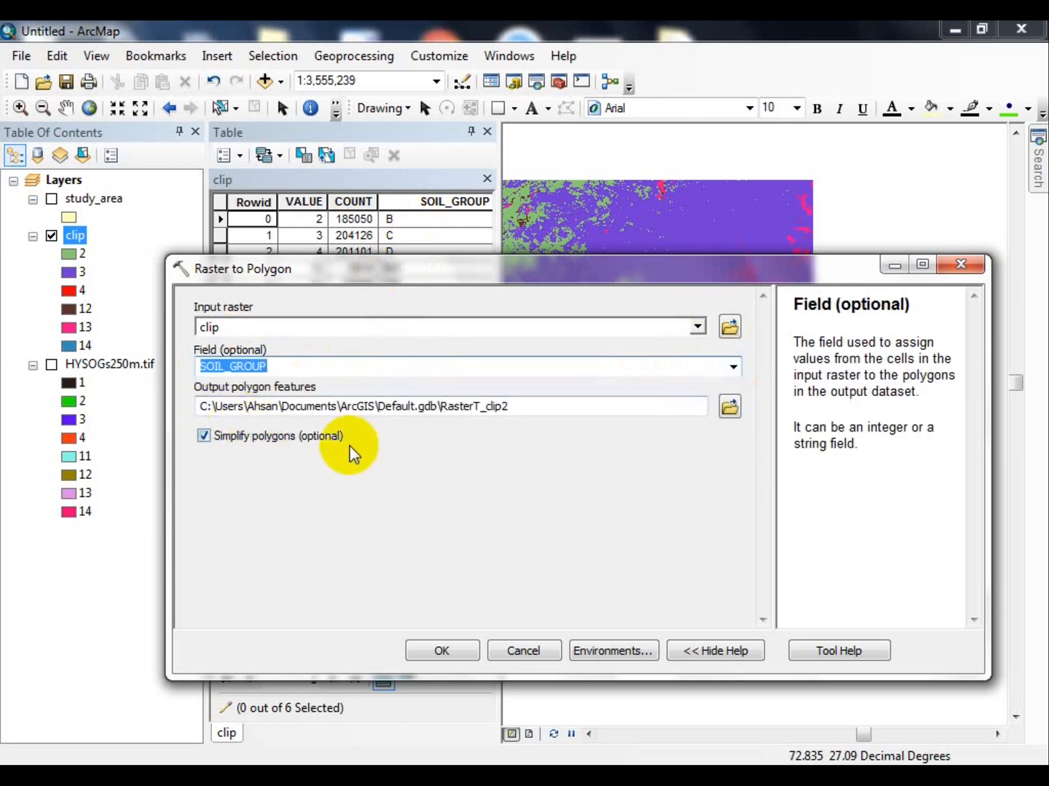
Step: Name the output polygon features soil_groups in the Hdyrologic_Soil_groups folder and run the conversion
{"action": "left_click", "coordinate": [729, 405]}
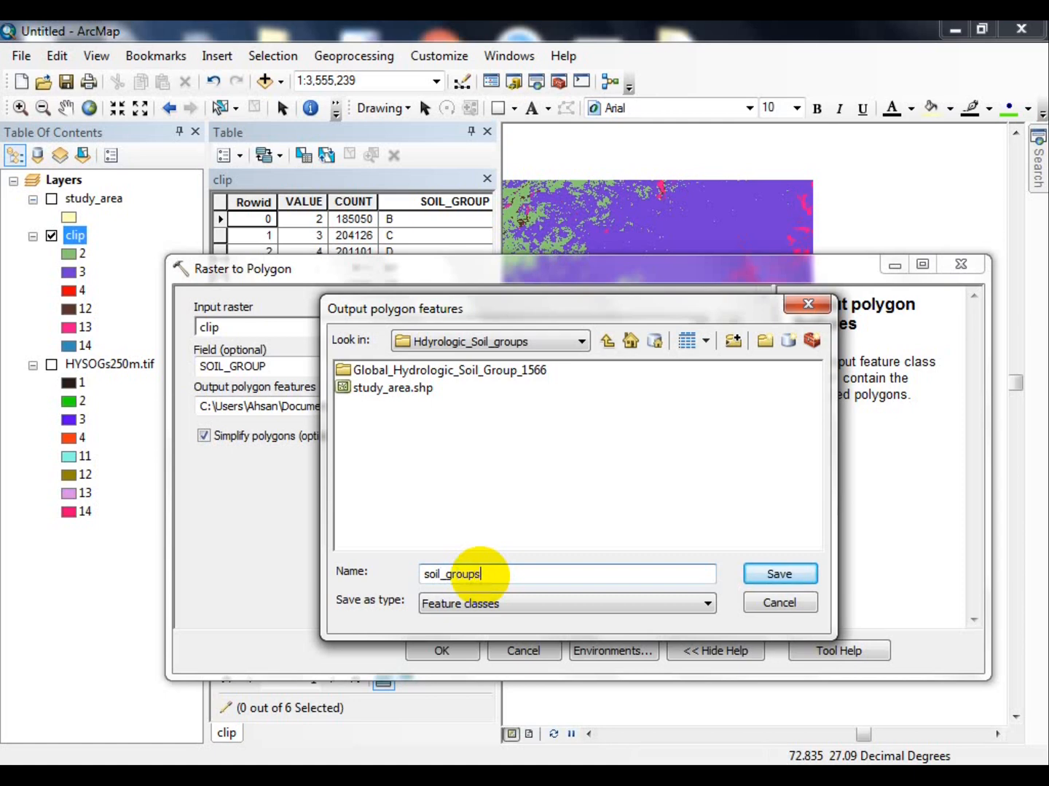
{"action": "left_click", "coordinate": [777, 575]}
{"action": "left_click", "coordinate": [422, 650]}
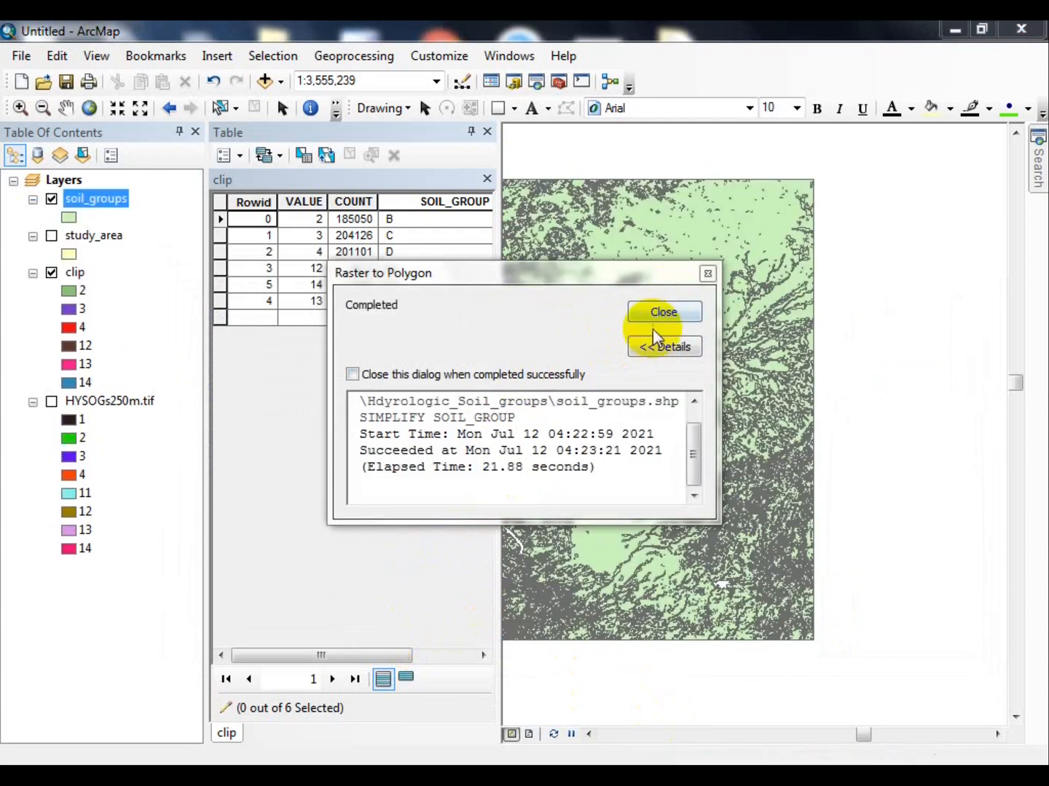
{"action": "left_click", "coordinate": [659, 317]}
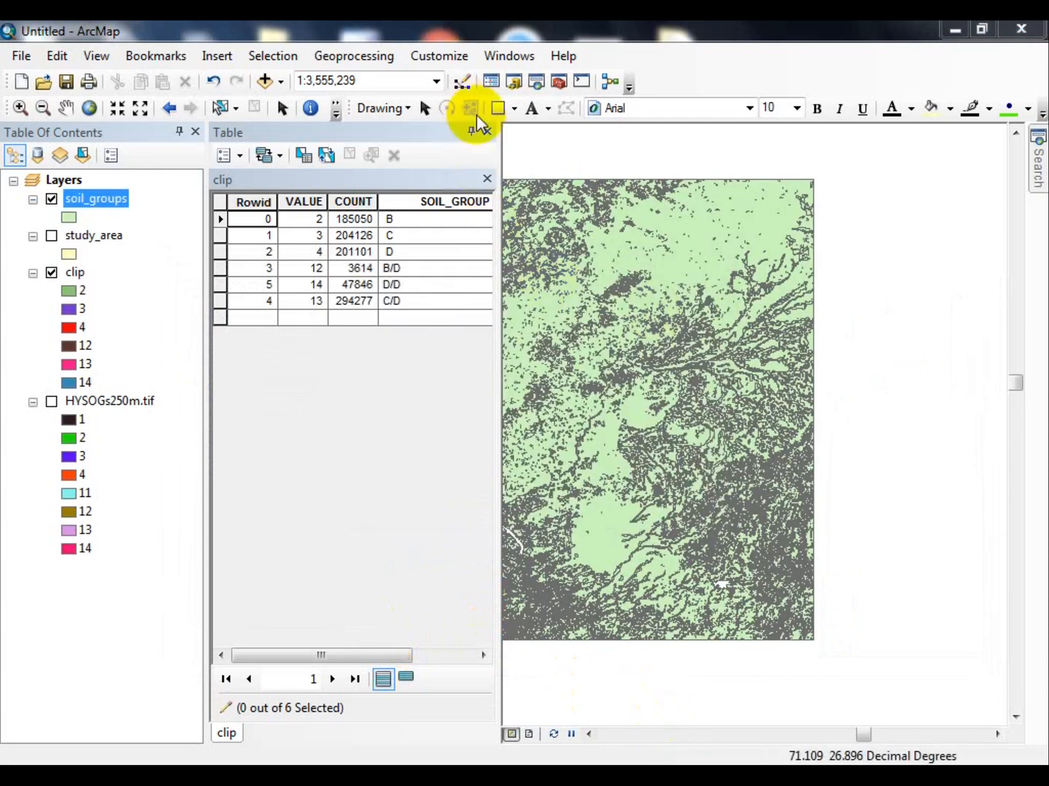
Step: Close the clip table and inspect the SOIL_GROUP column in the soil_groups layer's attribute table
{"action": "left_click", "coordinate": [487, 132]}
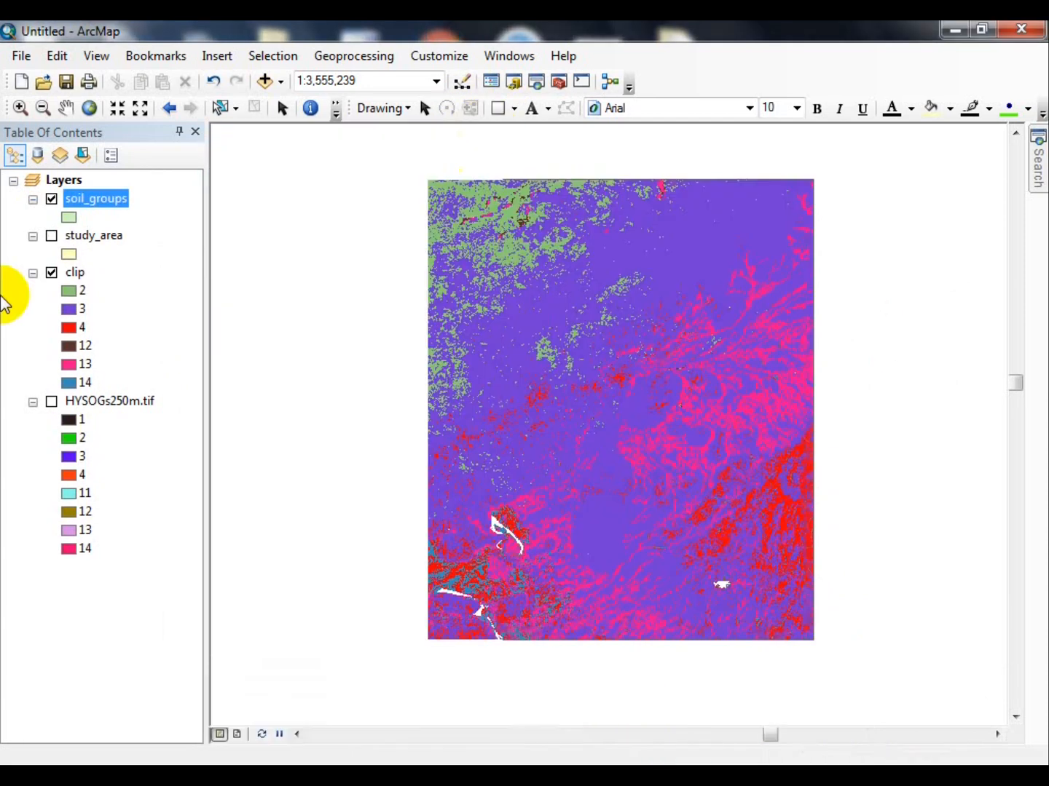
{"action": "right_click", "coordinate": [94, 205]}
{"action": "left_click", "coordinate": [109, 256]}
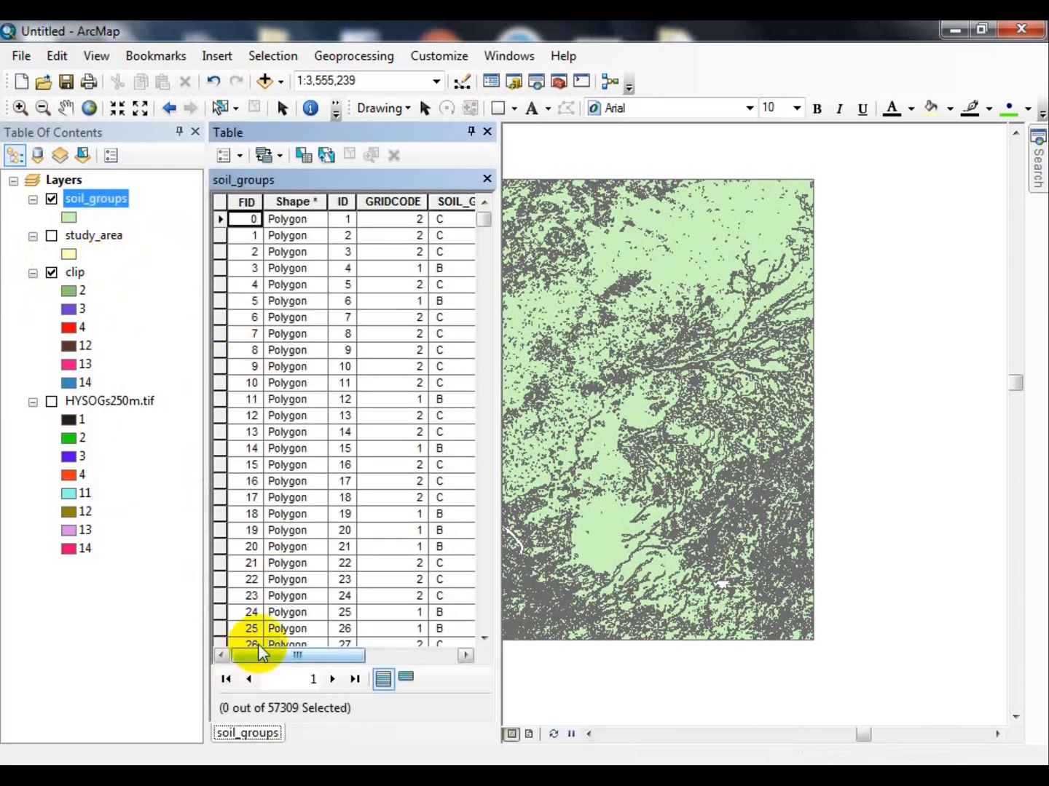
{"action": "left_click_drag", "start_coordinate": [263, 656], "coordinate": [343, 660]}
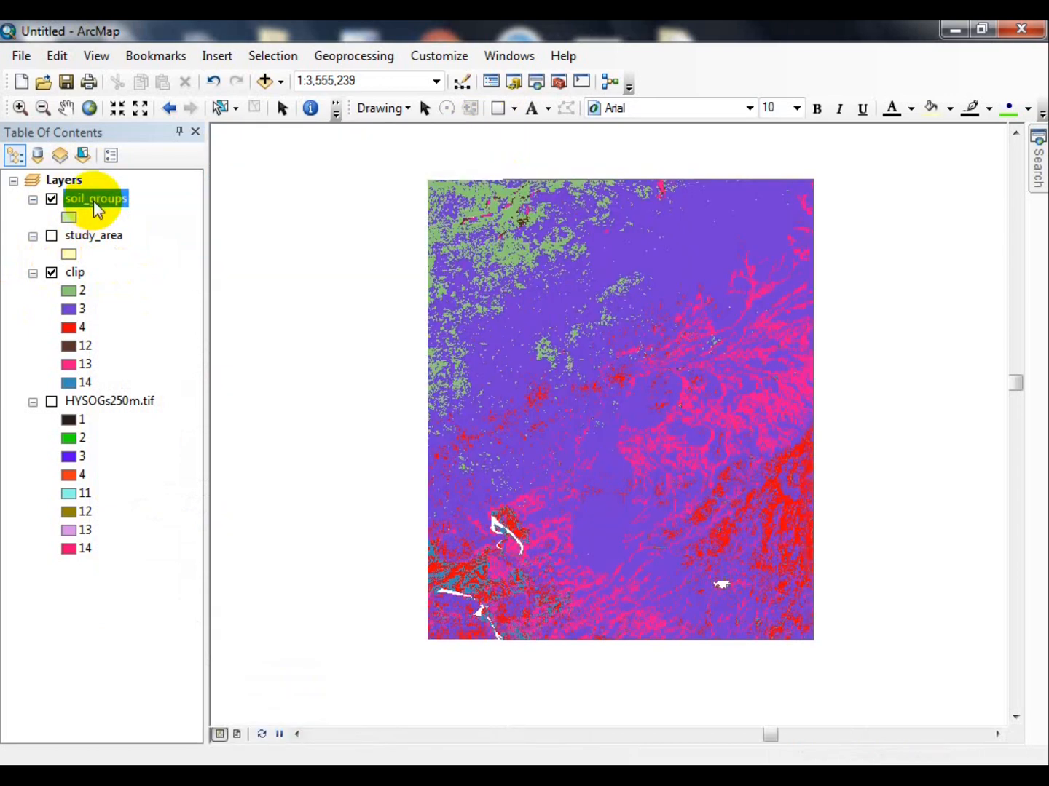
Step: Symbolize soil_groups by unique values of the SOIL_GROUP field with all values added, and hide the clip layer
{"action": "right_click", "coordinate": [93, 199]}
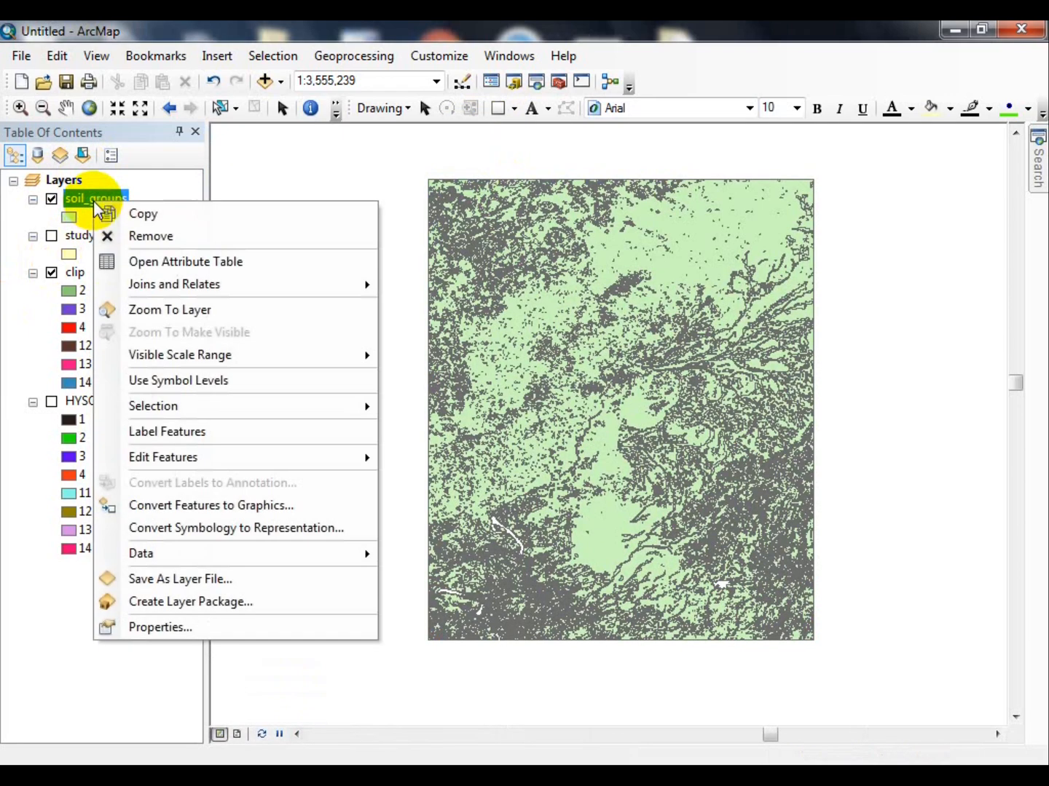
{"action": "left_click", "coordinate": [200, 627]}
{"action": "left_click", "coordinate": [247, 243]}
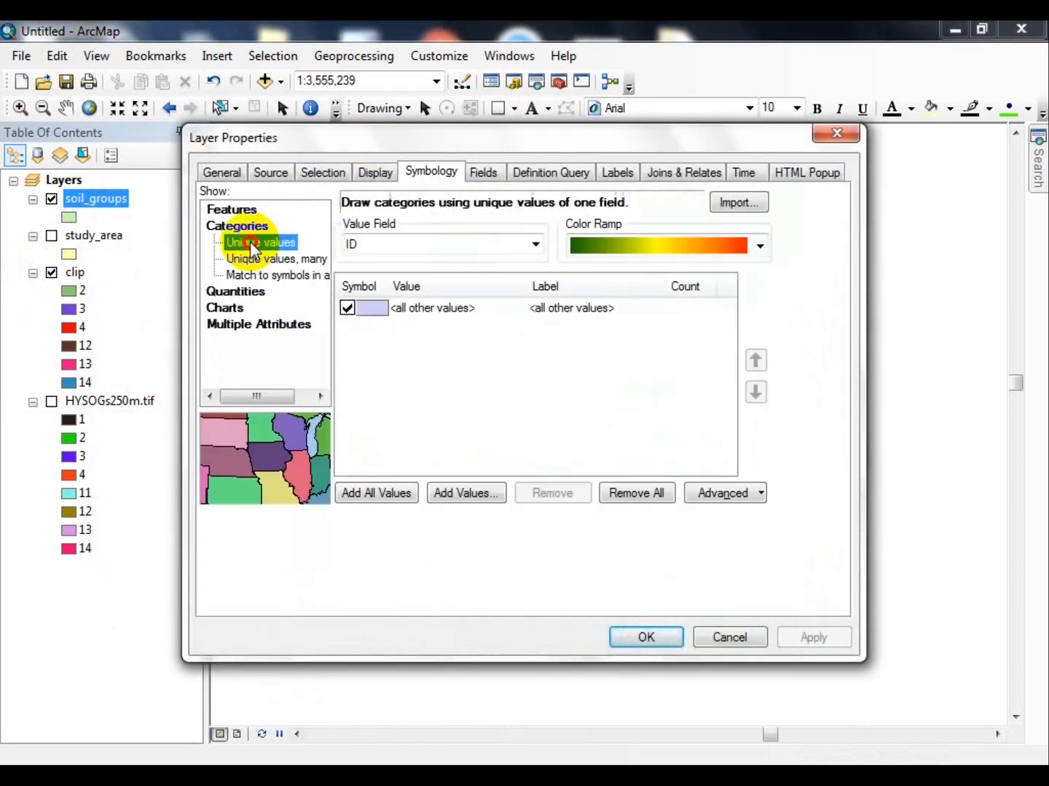
{"action": "left_click", "coordinate": [375, 246]}
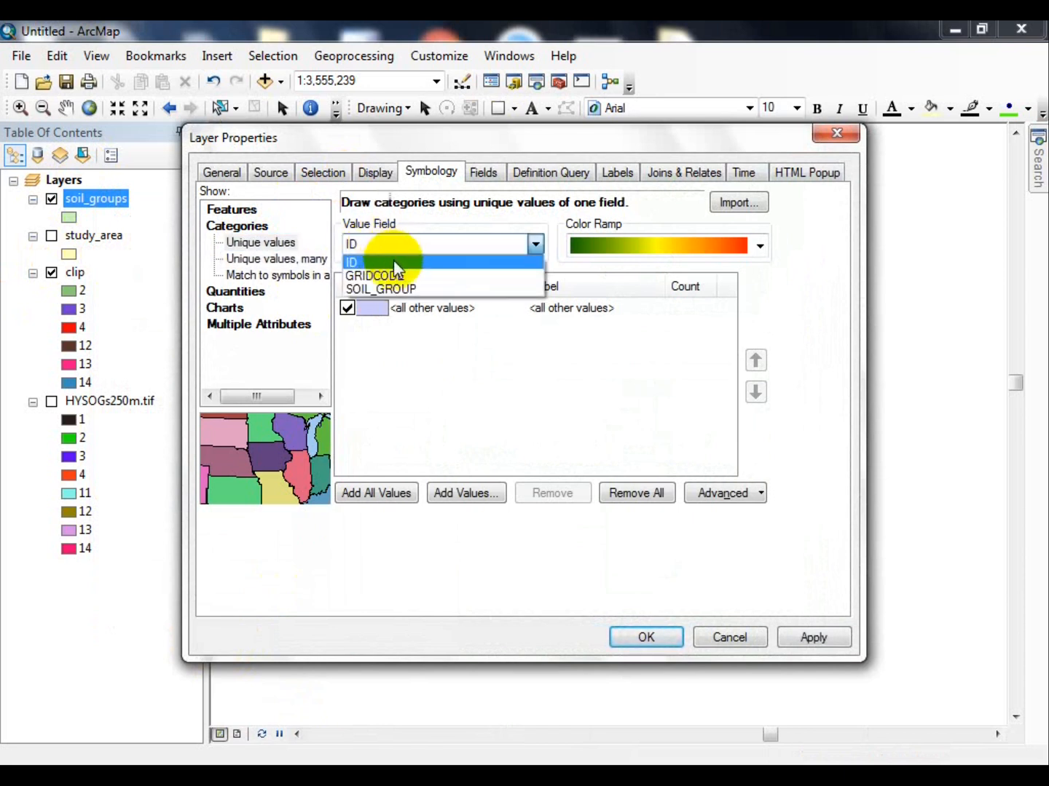
{"action": "left_click", "coordinate": [378, 289]}
{"action": "left_click", "coordinate": [360, 491]}
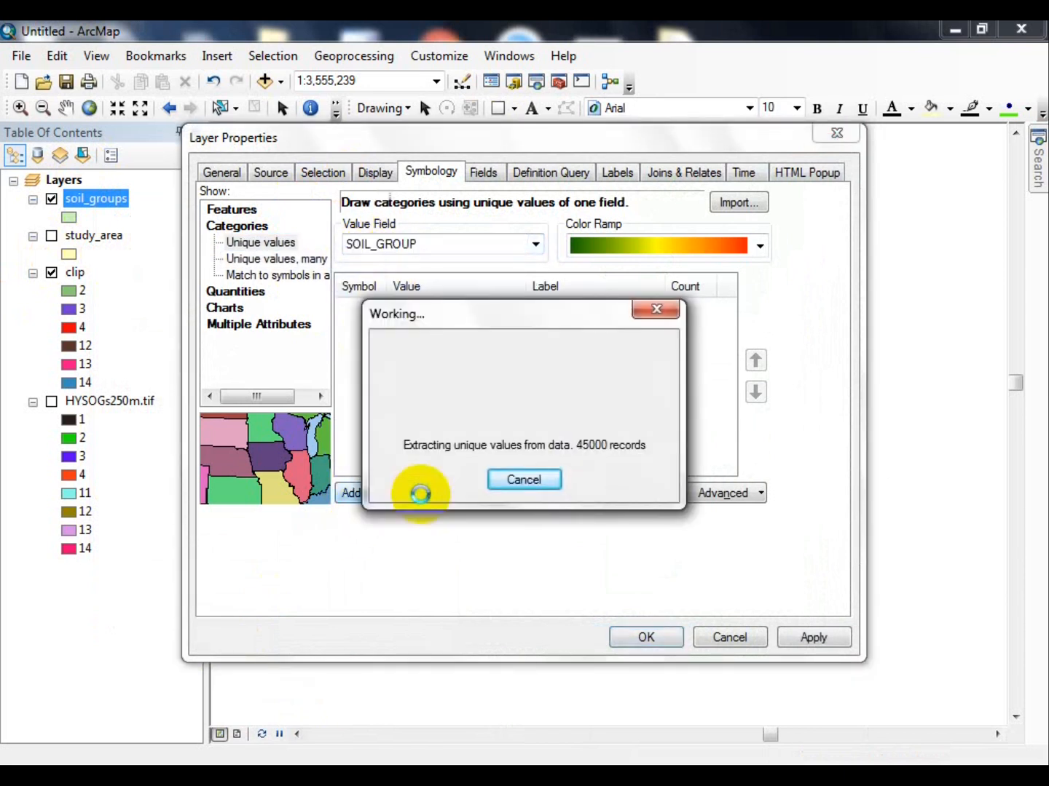
{"action": "left_click", "coordinate": [815, 648]}
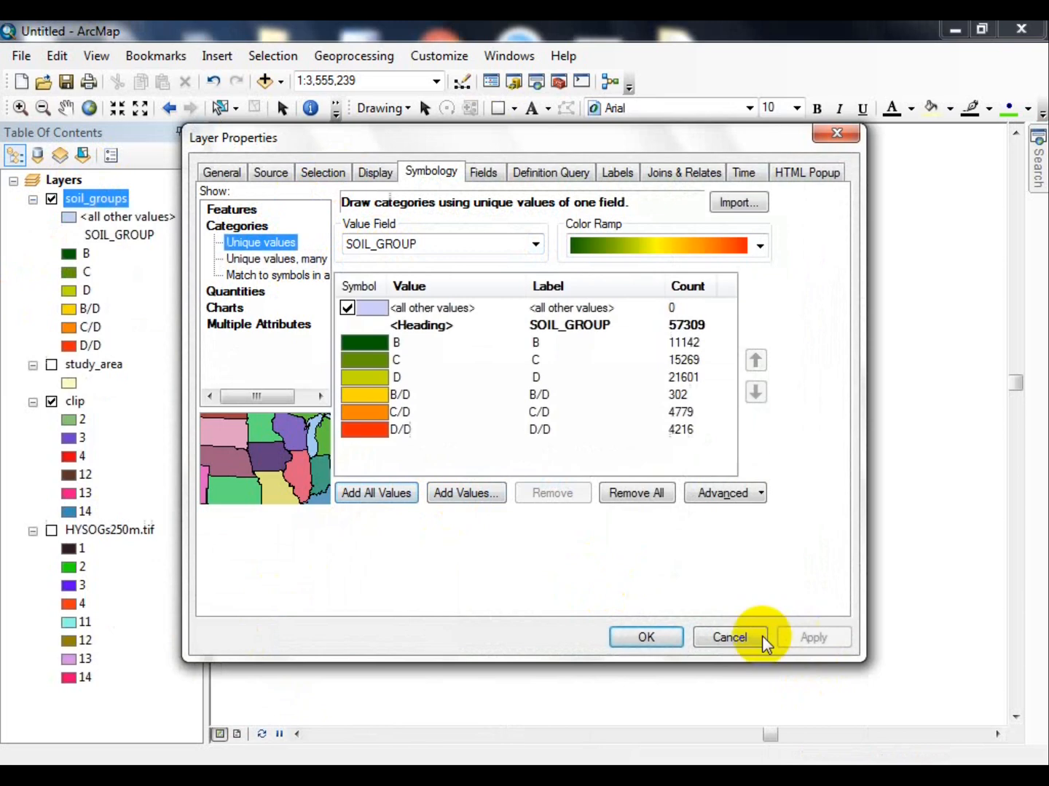
{"action": "left_click", "coordinate": [662, 634]}
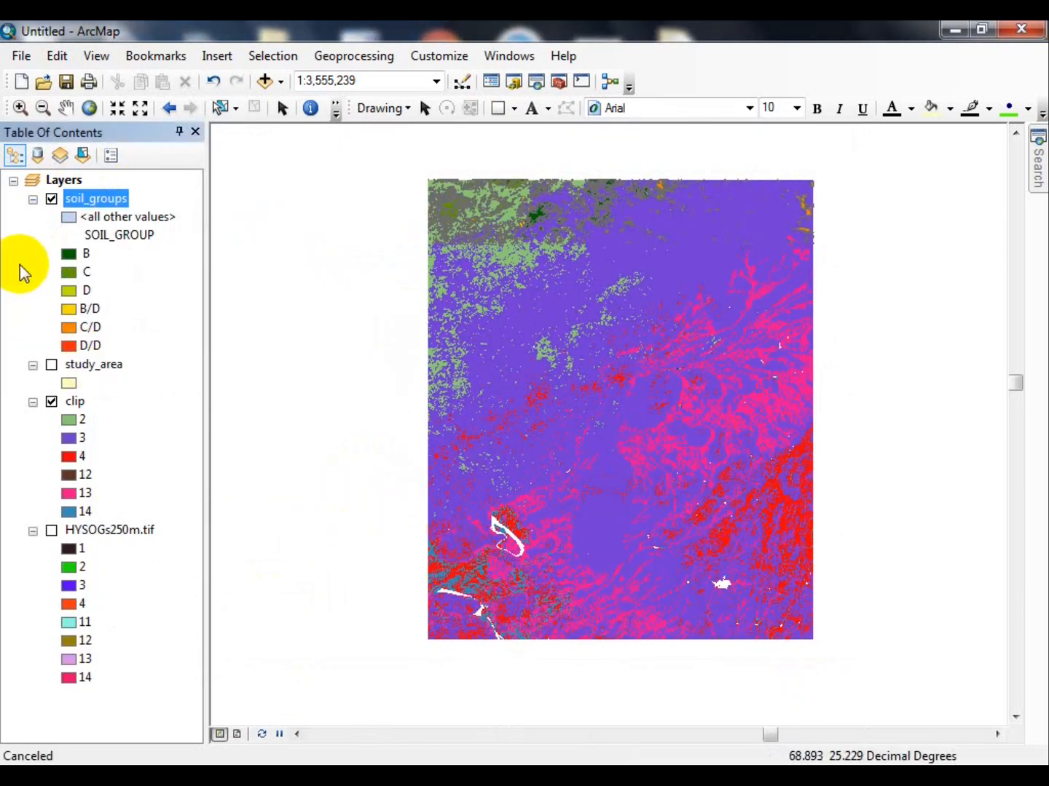
{"action": "left_click", "coordinate": [52, 402]}
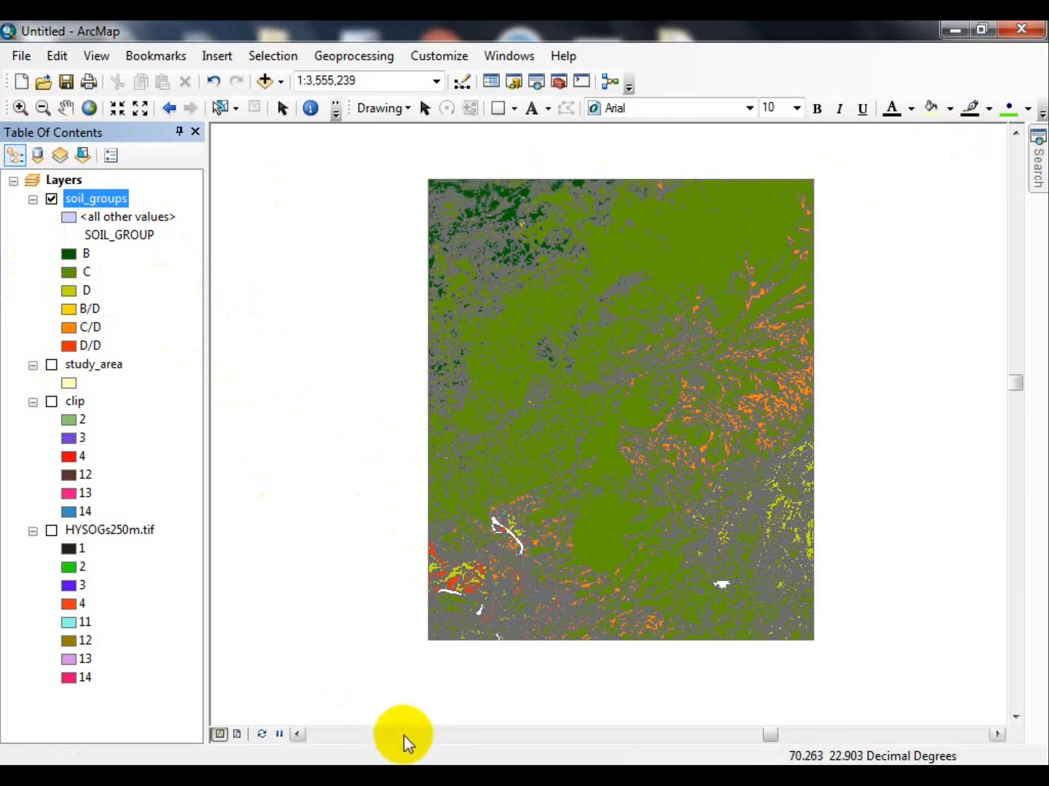
Step: Review the pixel-value table in the browser guide and examine the soil_groups polygons closer on the ArcMap map
{"action": "left_click", "coordinate": [16, 113]}
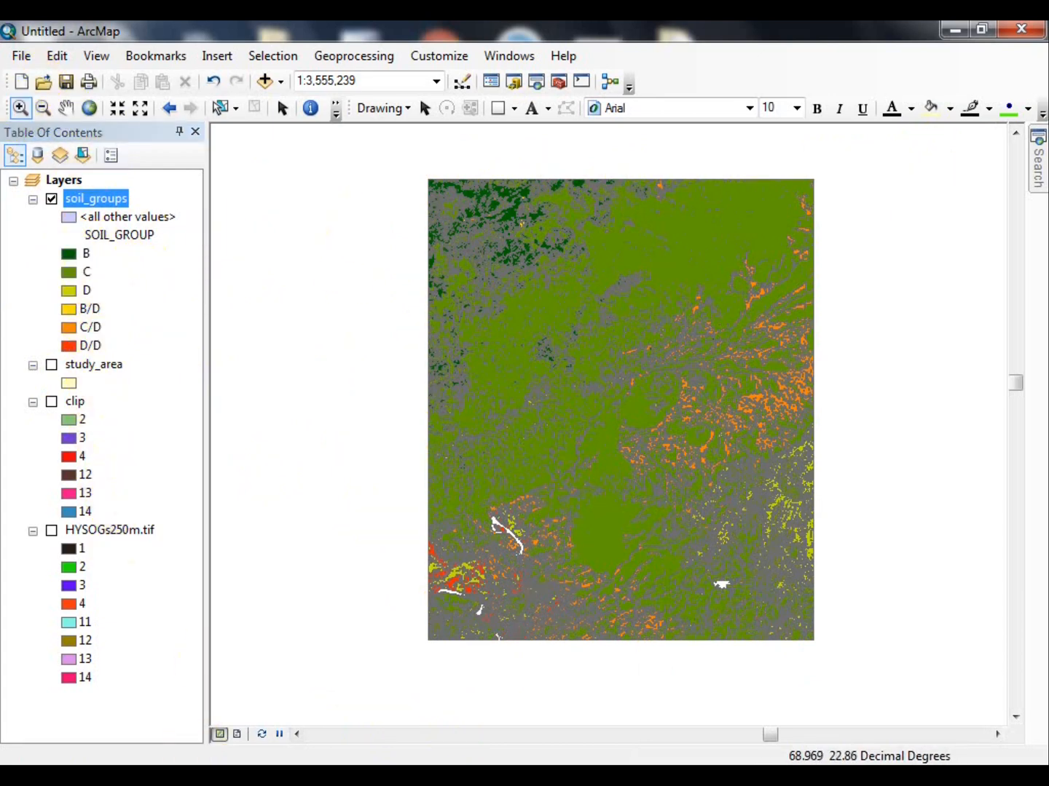
{"action": "left_click", "coordinate": [458, 775]}
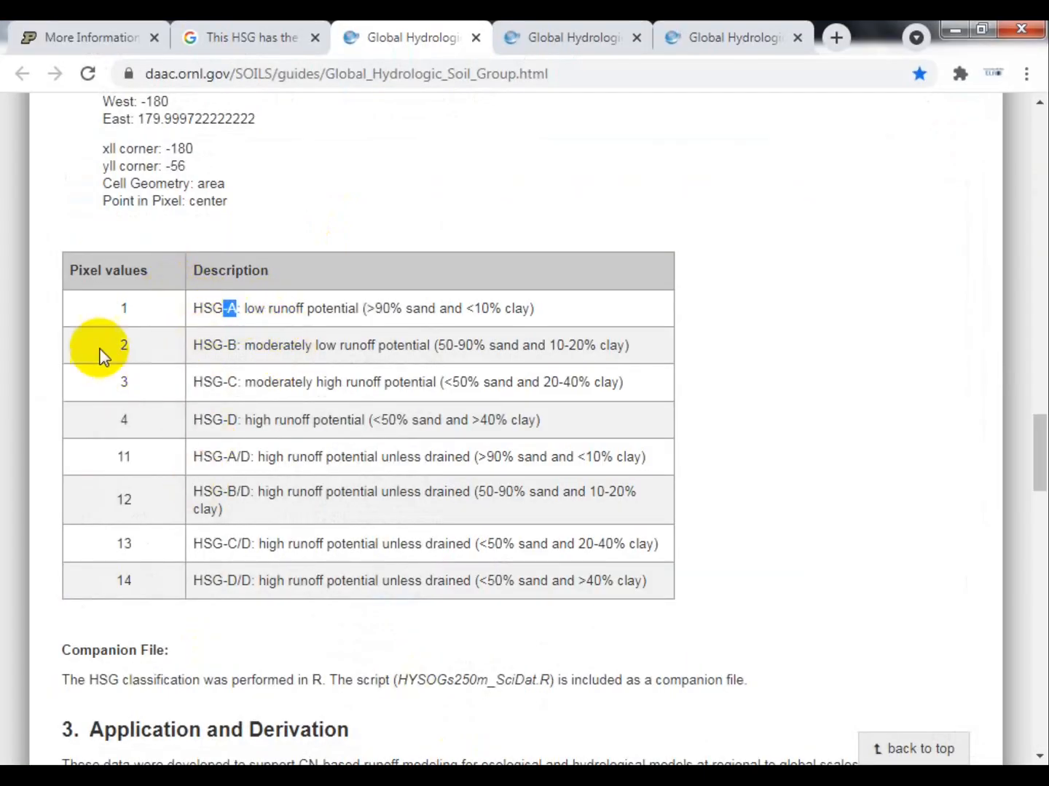
{"action": "left_click", "coordinate": [494, 775]}
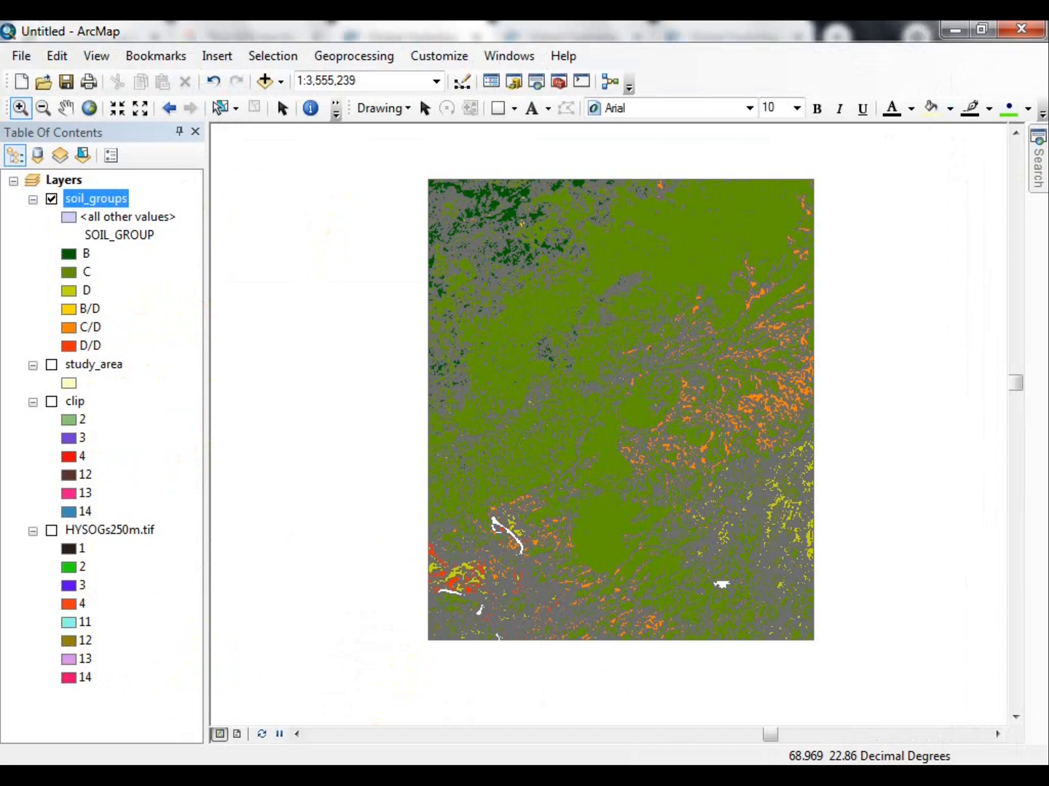
{"action": "left_click_drag", "start_coordinate": [371, 214], "coordinate": [865, 634]}
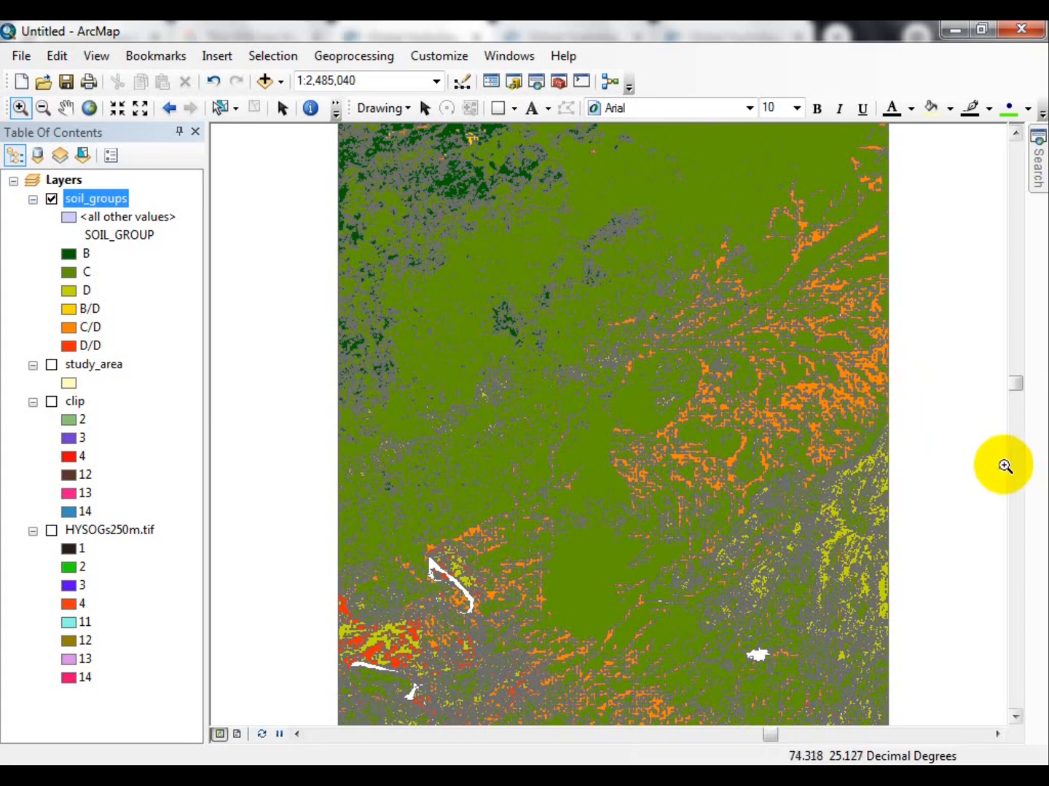
{"action": "left_click", "coordinate": [753, 470]}
{"action": "left_click_drag", "start_coordinate": [753, 469], "coordinate": [649, 460]}
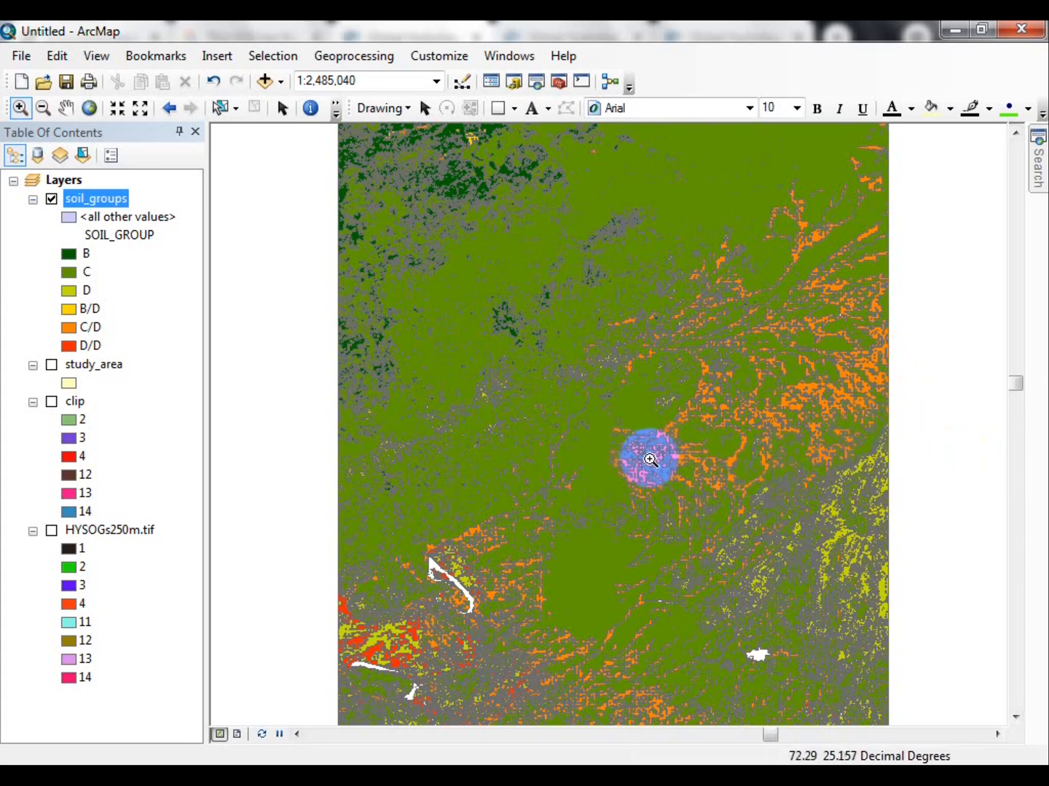